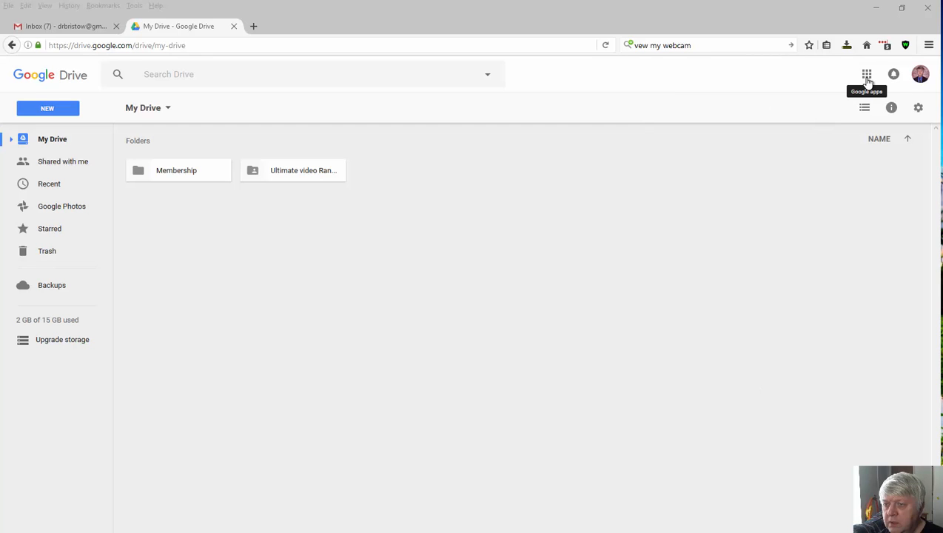
Create a new Google Sheets spreadsheet in the shared "Ultimate video Ranking" folder, accepting the folder's sharing permissions.
{"action": "left_click", "coordinate": [867, 76]}
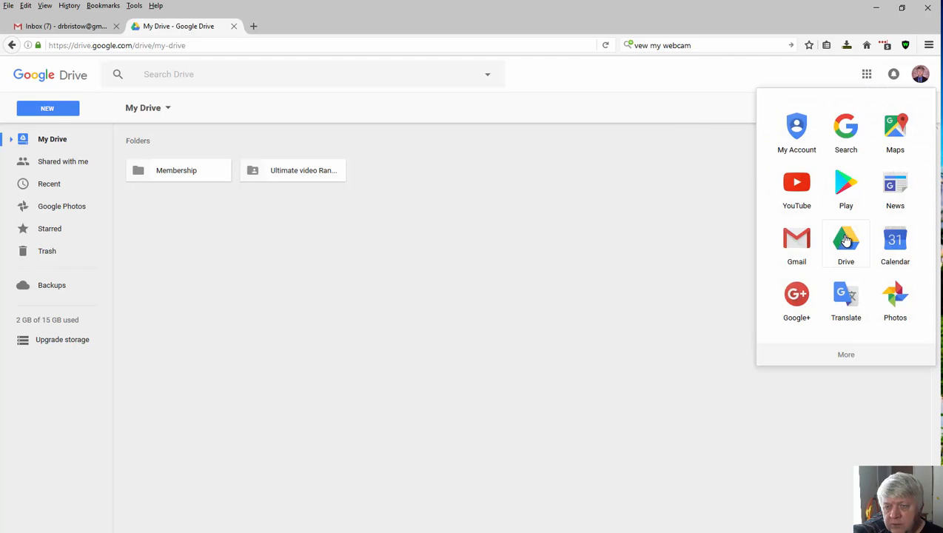
{"action": "left_click", "coordinate": [706, 83]}
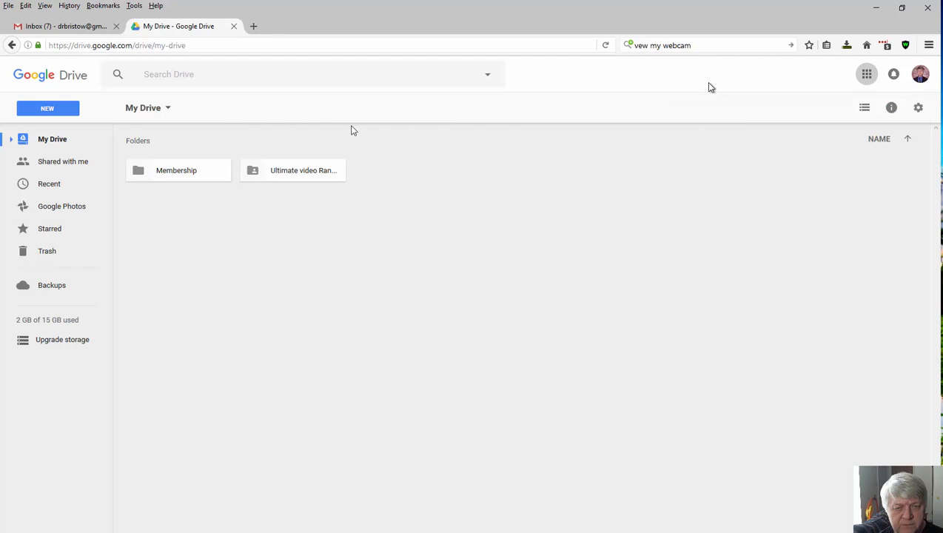
{"action": "double_click", "coordinate": [303, 174]}
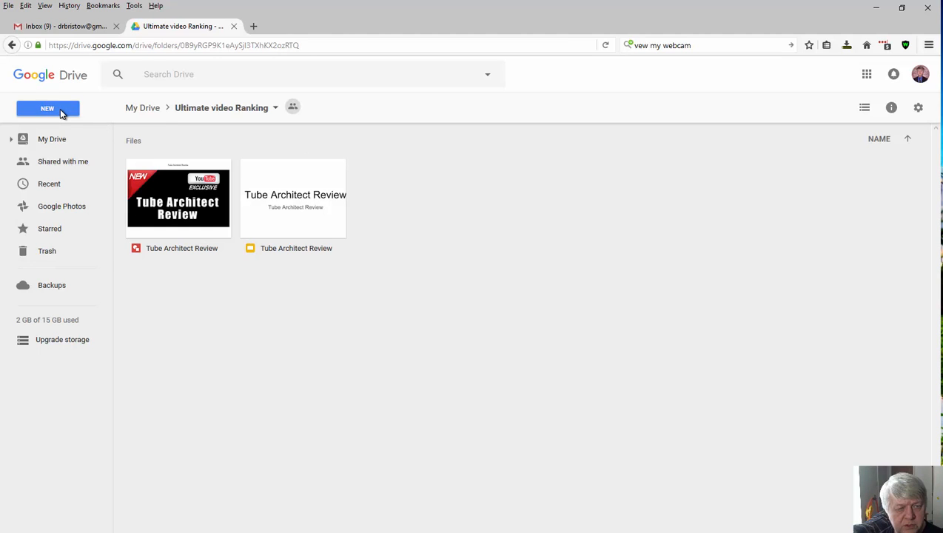
{"action": "left_click", "coordinate": [60, 108]}
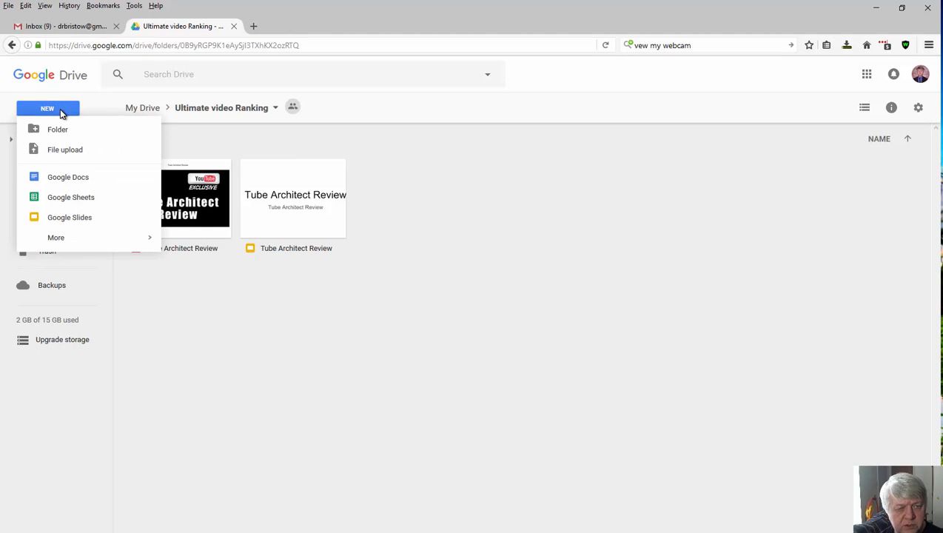
{"action": "left_click", "coordinate": [69, 198]}
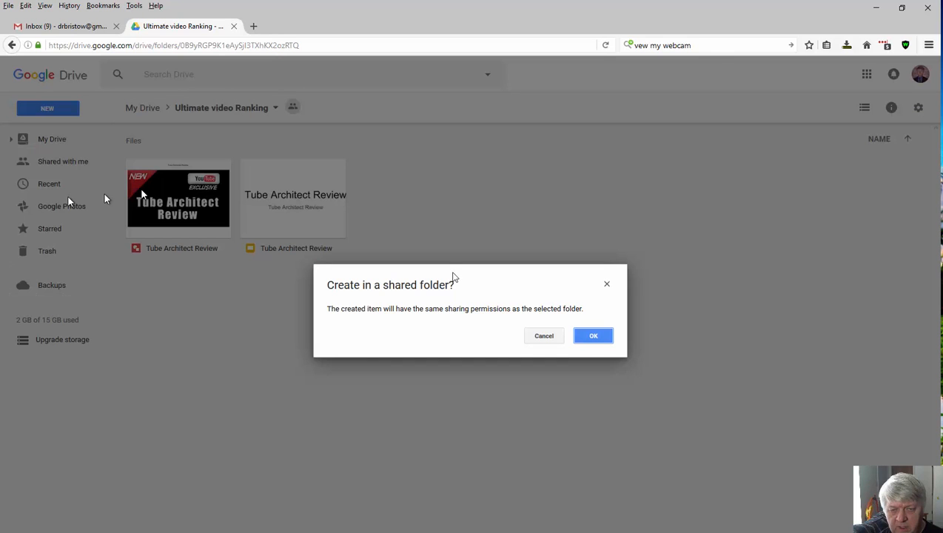
{"action": "left_click", "coordinate": [602, 336]}
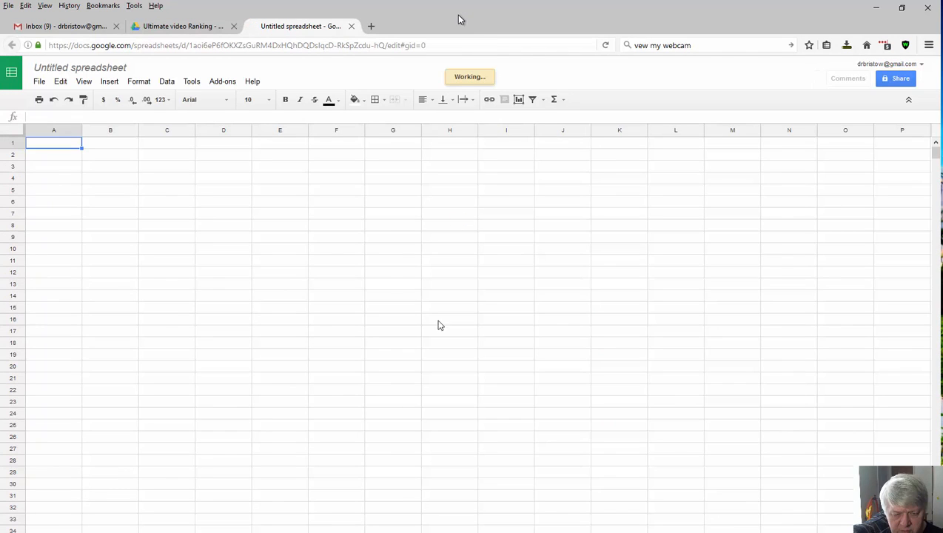
Switch to the WordPerfect link list and copy the title "Tube Architect Review".
{"action": "mouse_move", "coordinate": [344, 532]}
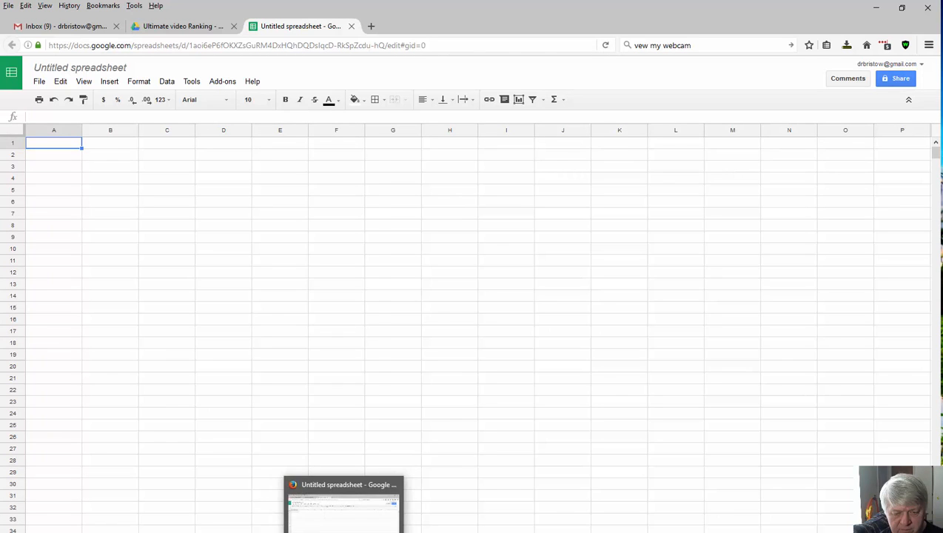
{"action": "left_click", "coordinate": [398, 532]}
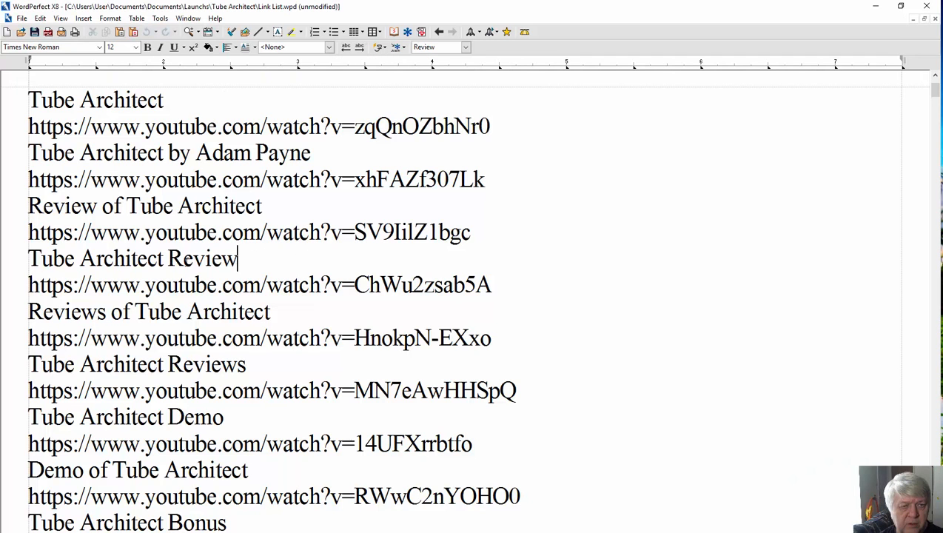
{"action": "left_click_drag", "start_coordinate": [236, 259], "coordinate": [50, 257]}
{"action": "key", "text": "ctrl+c"}
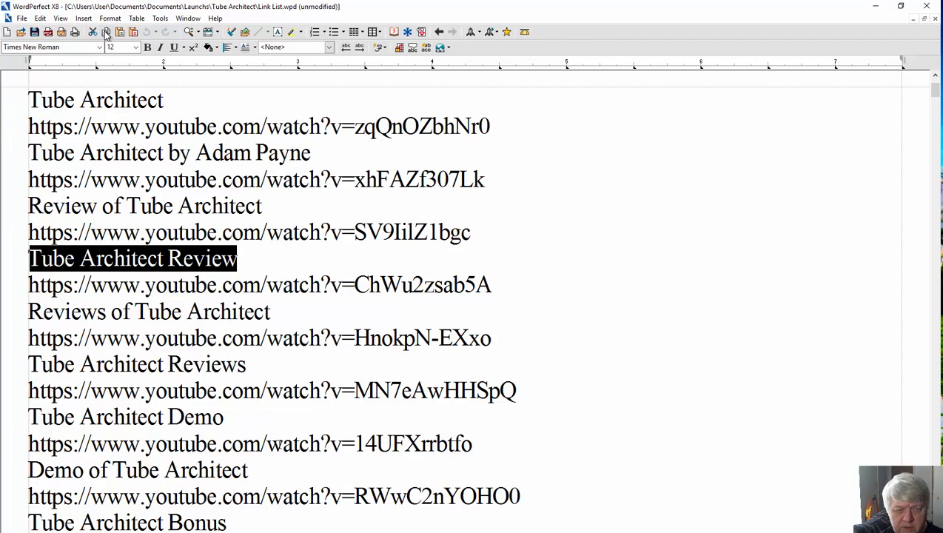
Return to the new spreadsheet in Firefox and rename it "Tube Architect Review" using the copied title.
{"action": "left_click", "coordinate": [344, 531]}
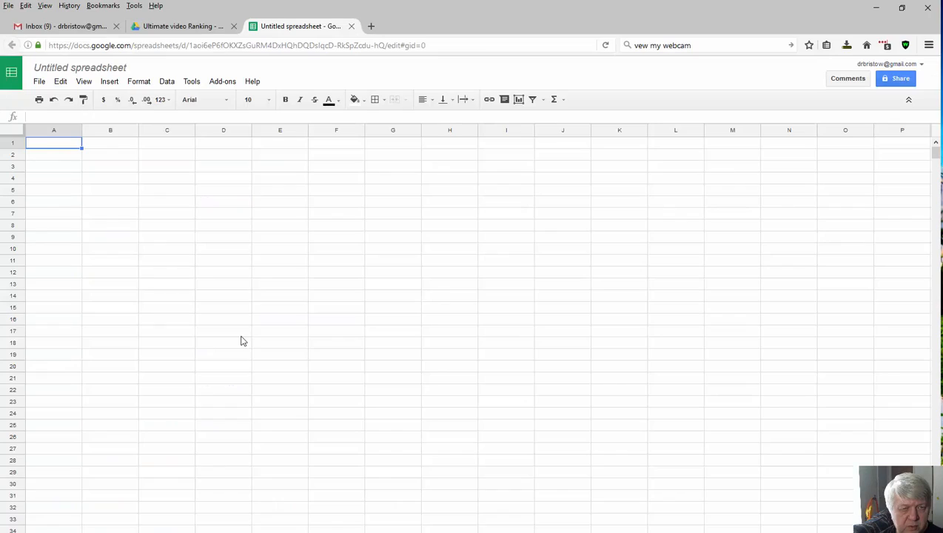
{"action": "left_click", "coordinate": [127, 67]}
{"action": "right_click", "coordinate": [127, 68]}
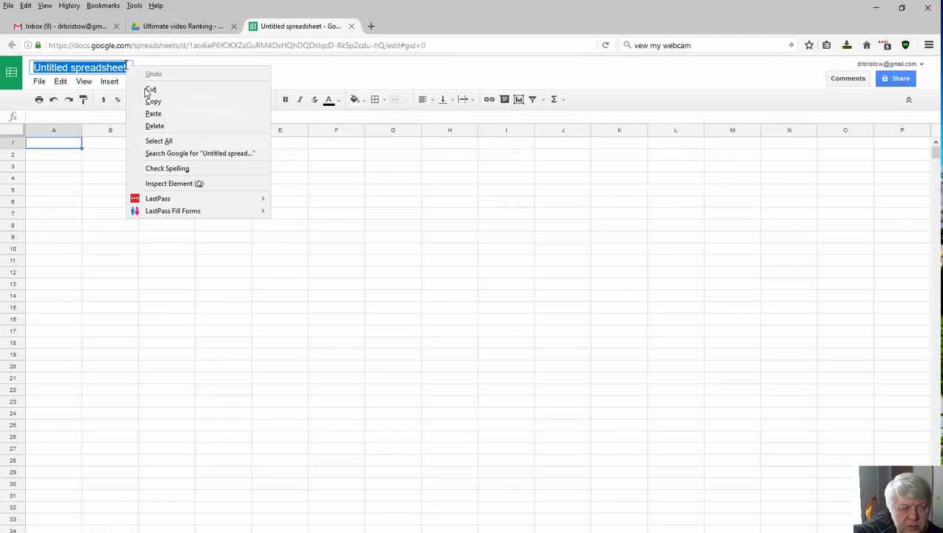
{"action": "left_click", "coordinate": [156, 115]}
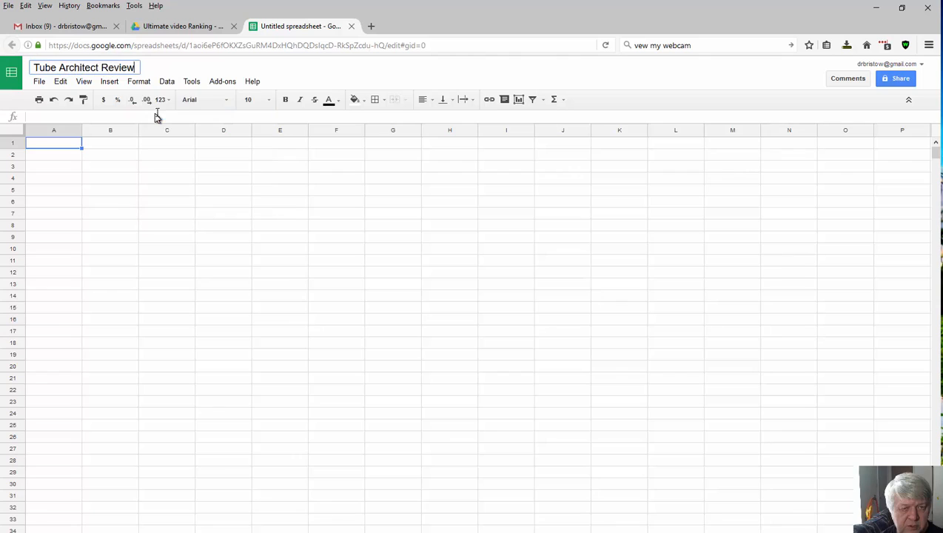
{"action": "left_click", "coordinate": [157, 74]}
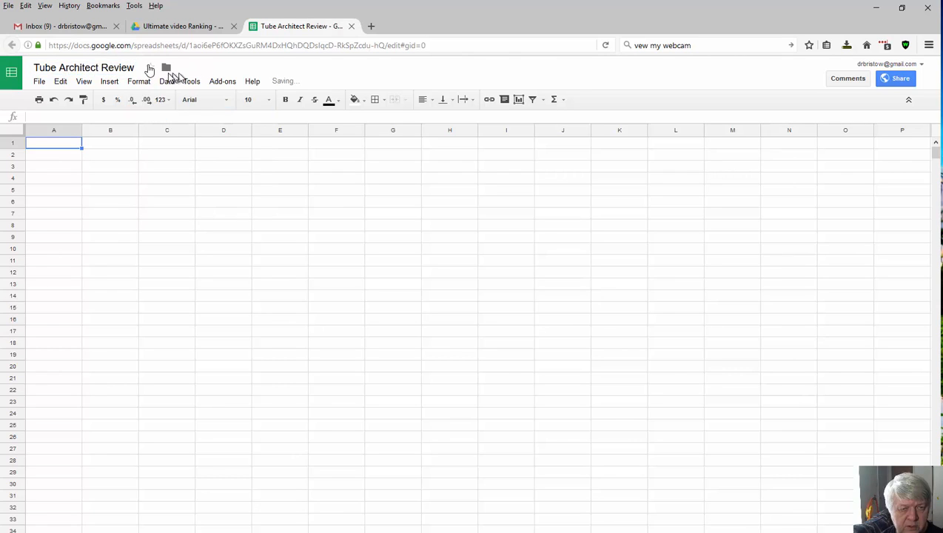
Star the spreadsheet and widen columns A and B to several times their default width.
{"action": "left_click", "coordinate": [150, 68]}
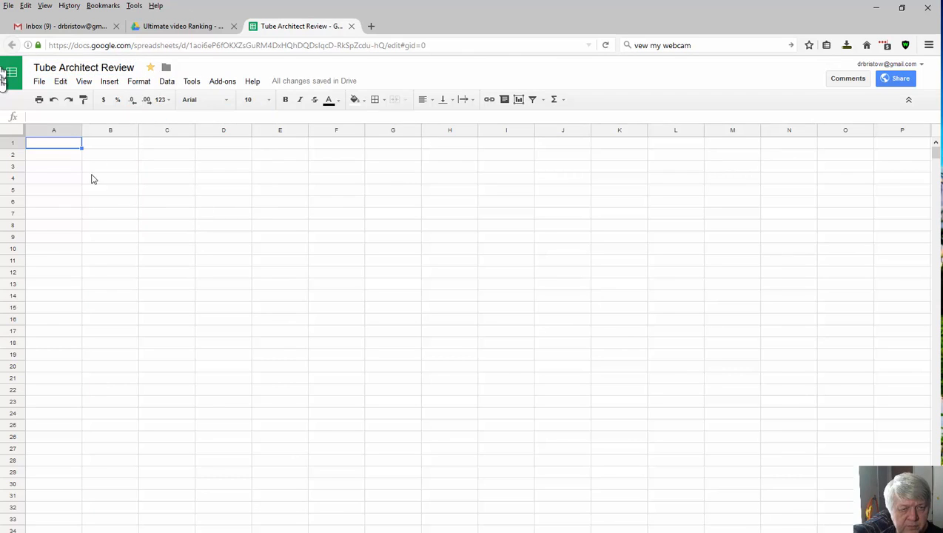
{"action": "left_click_drag", "start_coordinate": [82, 130], "coordinate": [331, 142]}
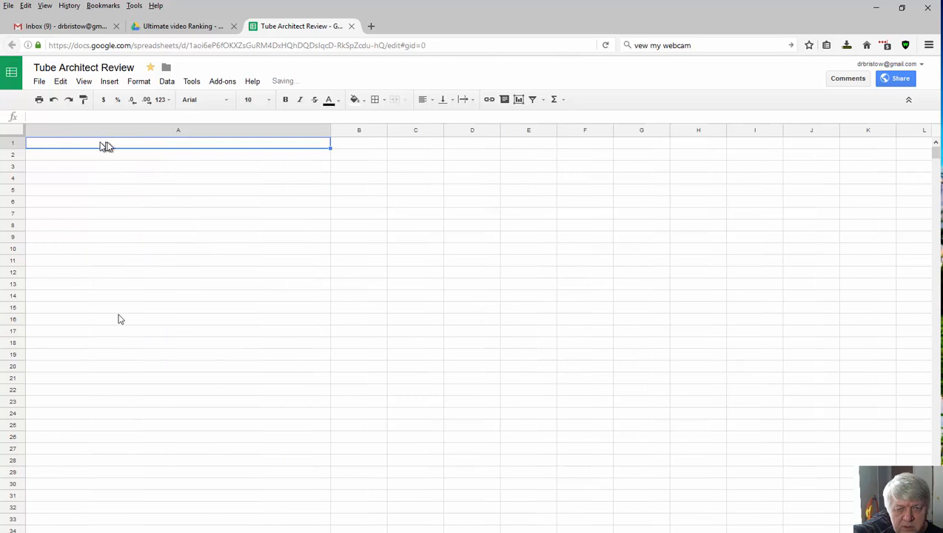
{"action": "left_click_drag", "start_coordinate": [386, 132], "coordinate": [585, 118]}
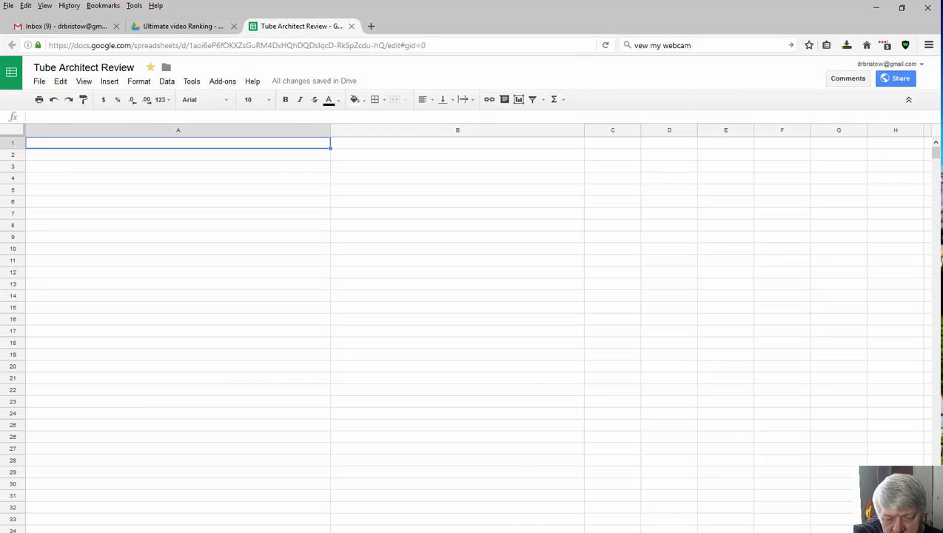
Switch to Variant Master and set both the Type and the Style options to "both".
{"action": "mouse_move", "coordinate": [481, 532]}
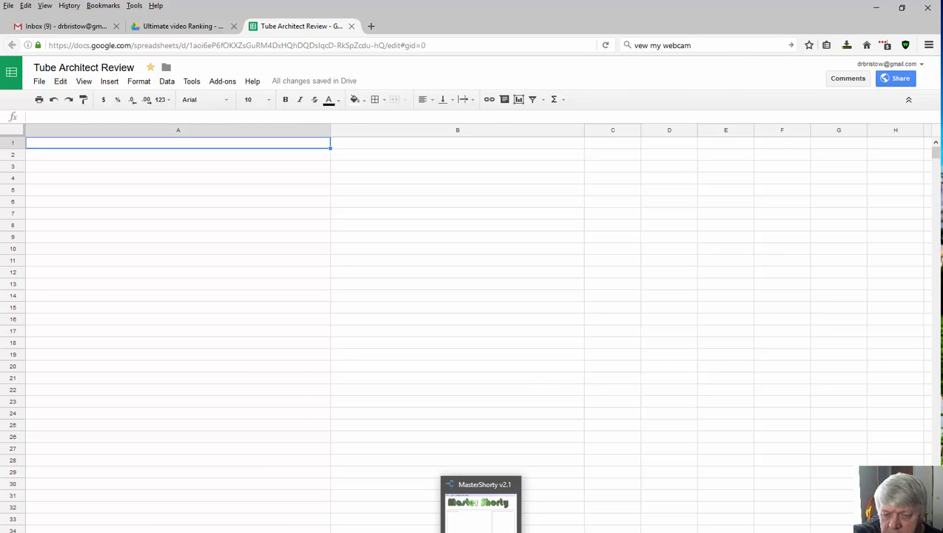
{"action": "left_click", "coordinate": [454, 514]}
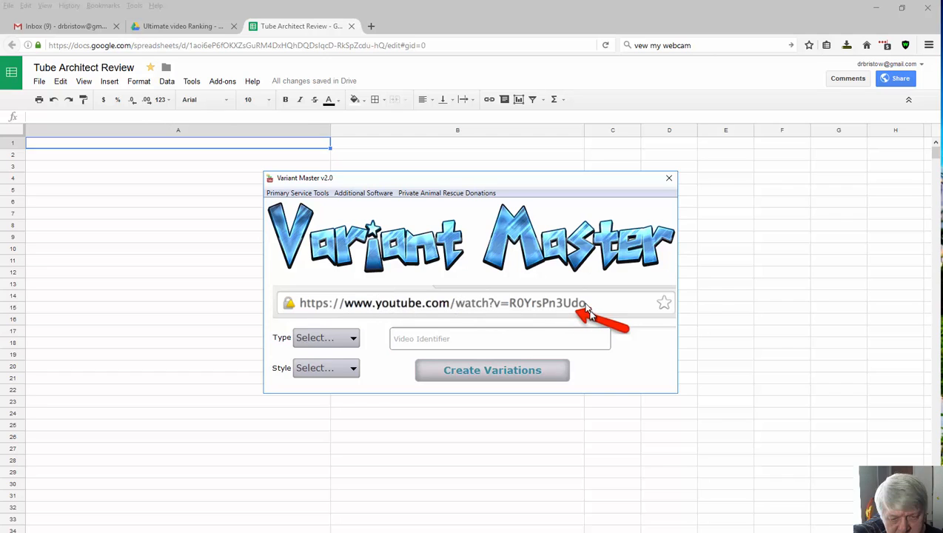
{"action": "left_click", "coordinate": [354, 340]}
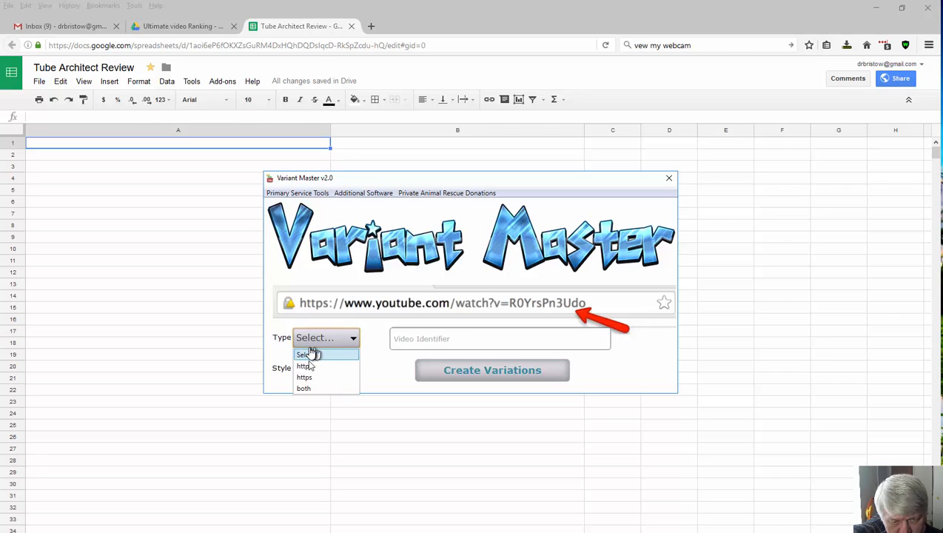
{"action": "left_click", "coordinate": [306, 389]}
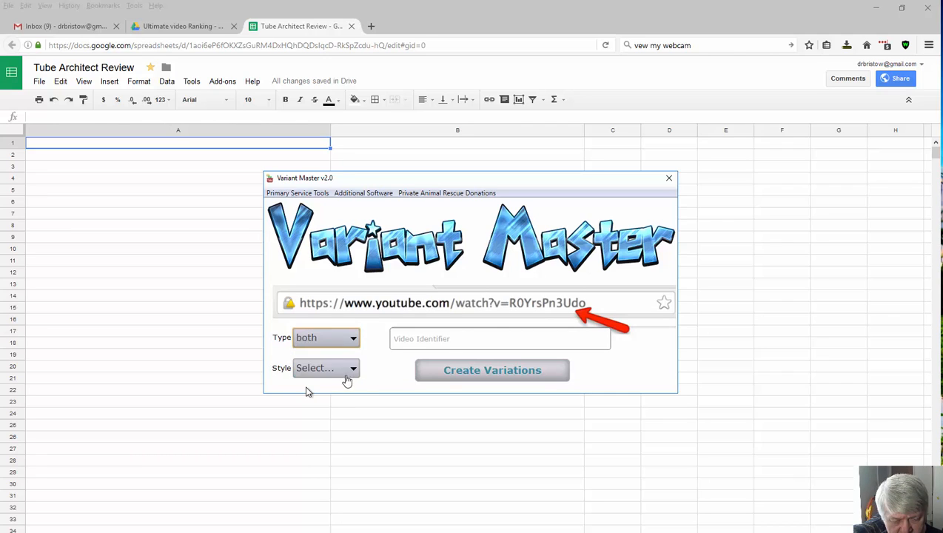
{"action": "left_click", "coordinate": [355, 371]}
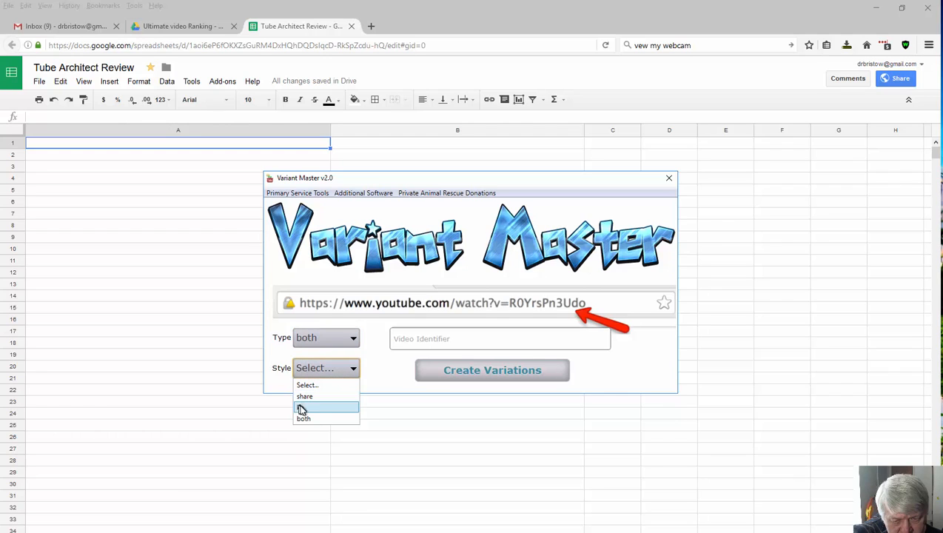
{"action": "left_click", "coordinate": [316, 418]}
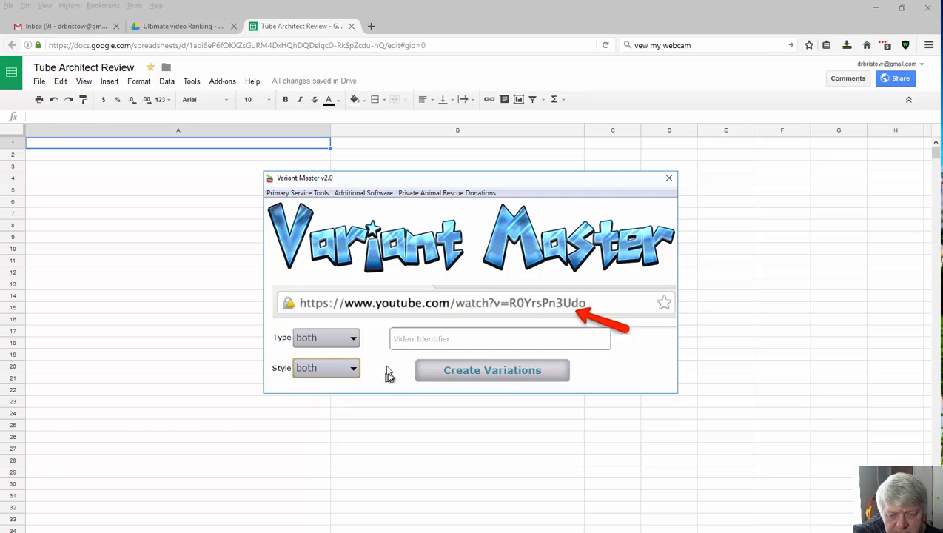
{"action": "left_click", "coordinate": [408, 342]}
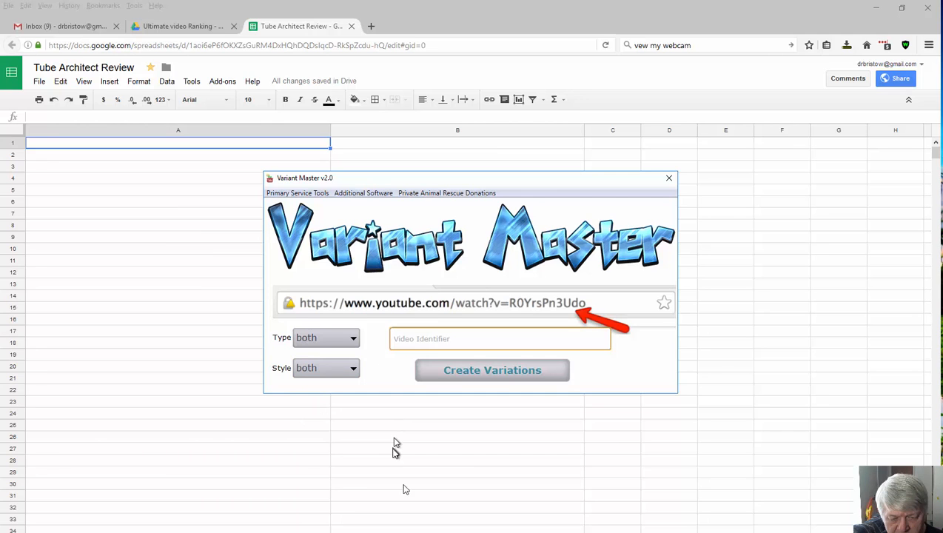
In the WordPerfect link list, copy "watch?v=ChWu2zsab5A" from the URL under "Tube Architect Review".
{"action": "mouse_move", "coordinate": [400, 532]}
{"action": "left_click", "coordinate": [398, 508]}
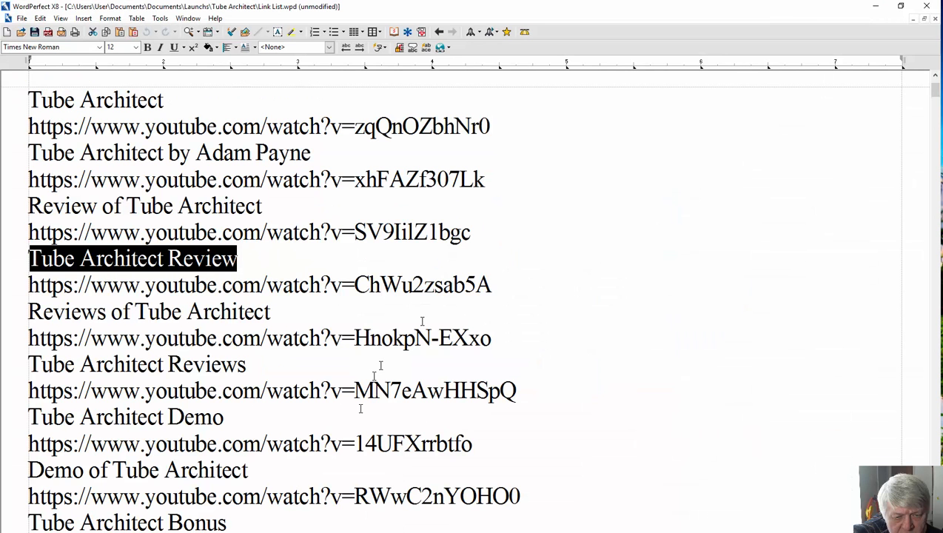
{"action": "left_click", "coordinate": [267, 284]}
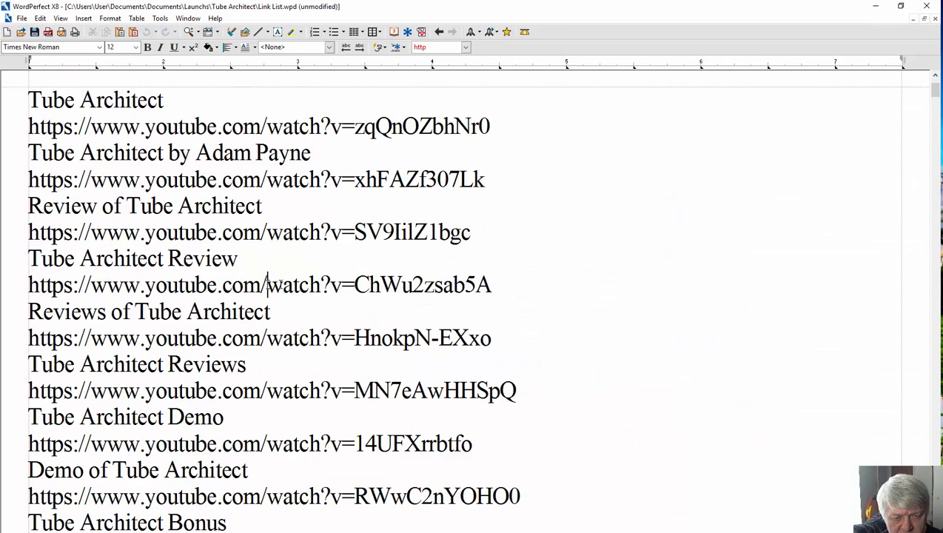
{"action": "double_click", "coordinate": [281, 285]}
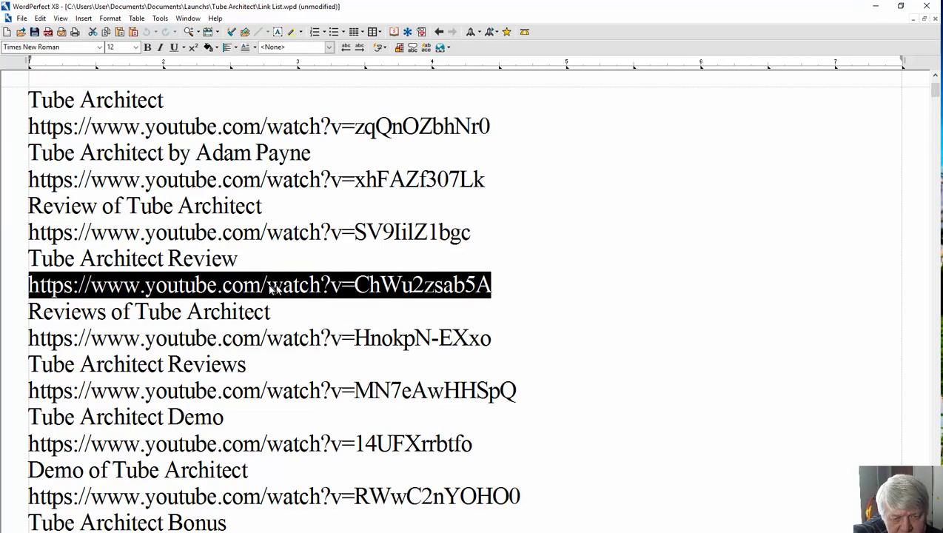
{"action": "left_click", "coordinate": [268, 286]}
{"action": "left_click_drag", "start_coordinate": [268, 286], "coordinate": [492, 285]}
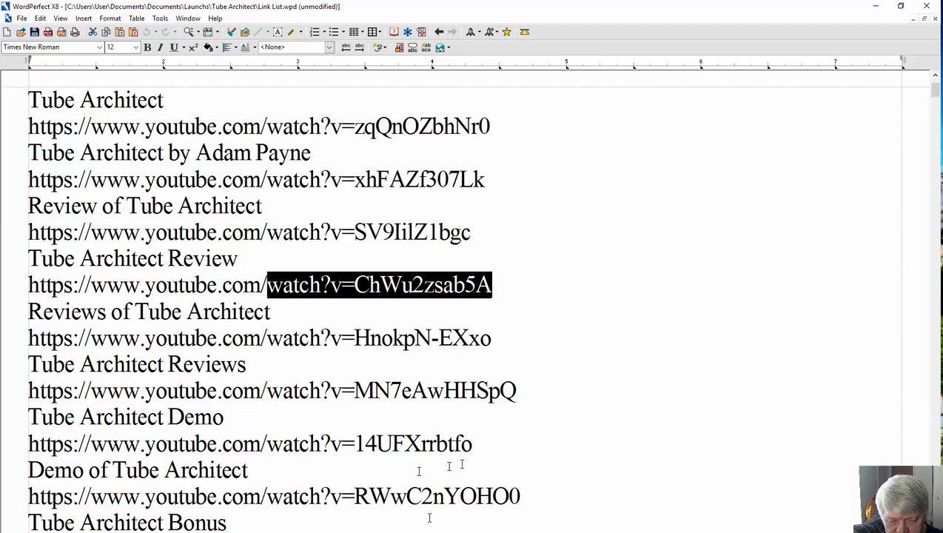
In Variant Master, paste "watch?v=ChWu2zsab5A" as the video identifier, create the variations, and get past the offer page to the results.
{"action": "left_click", "coordinate": [344, 532]}
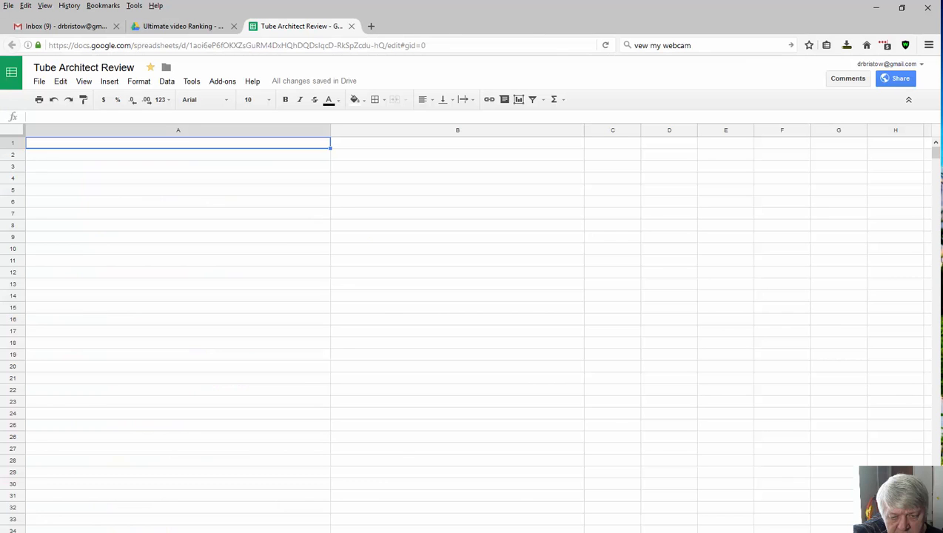
{"action": "mouse_move", "coordinate": [453, 532]}
{"action": "left_click", "coordinate": [453, 514]}
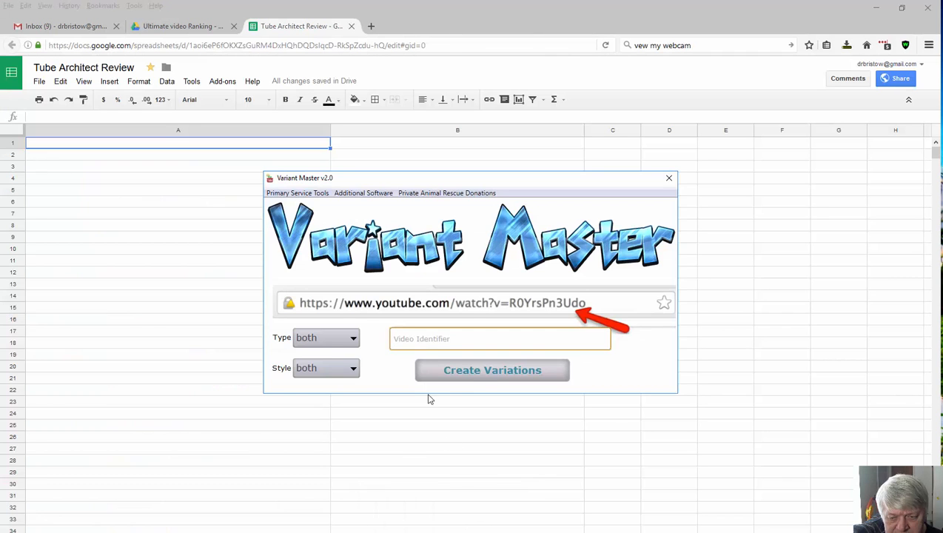
{"action": "right_click", "coordinate": [452, 340]}
{"action": "left_click", "coordinate": [474, 396]}
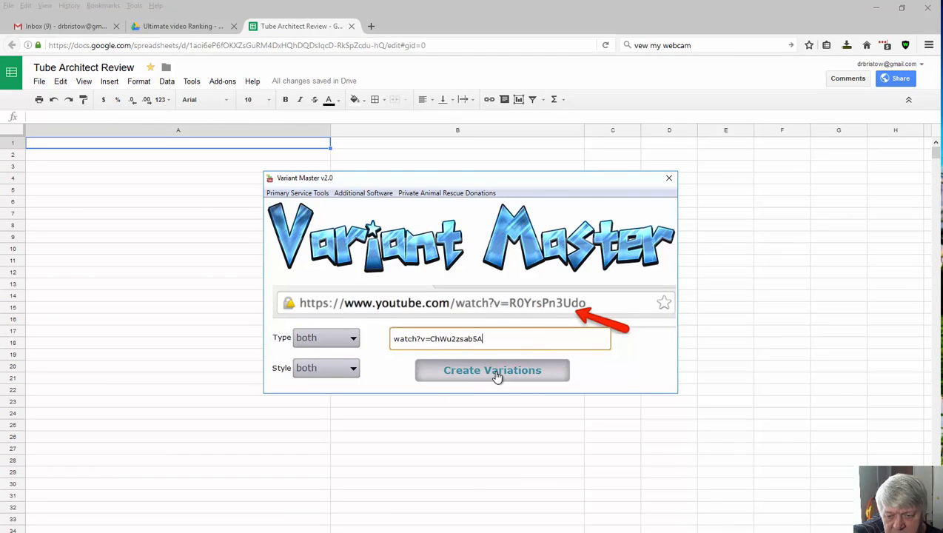
{"action": "left_click", "coordinate": [498, 373]}
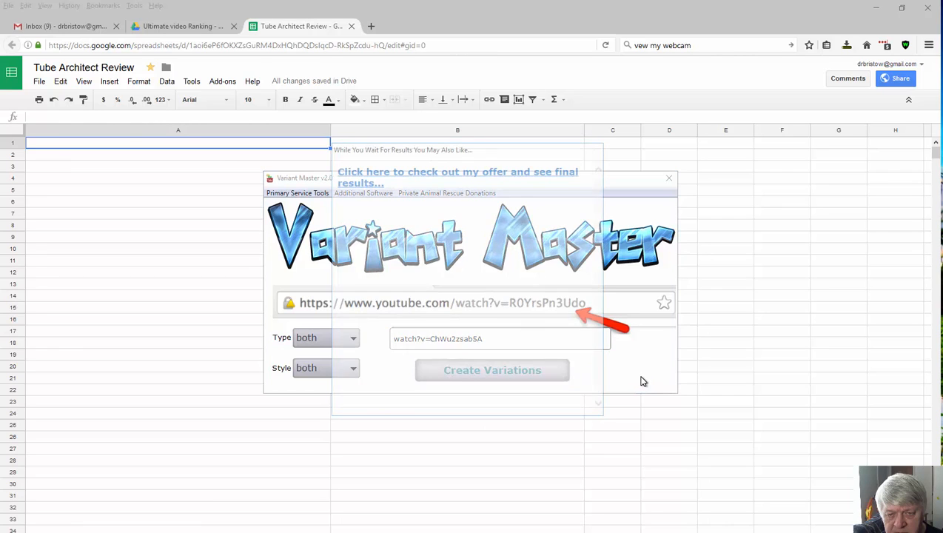
{"action": "left_click", "coordinate": [492, 181]}
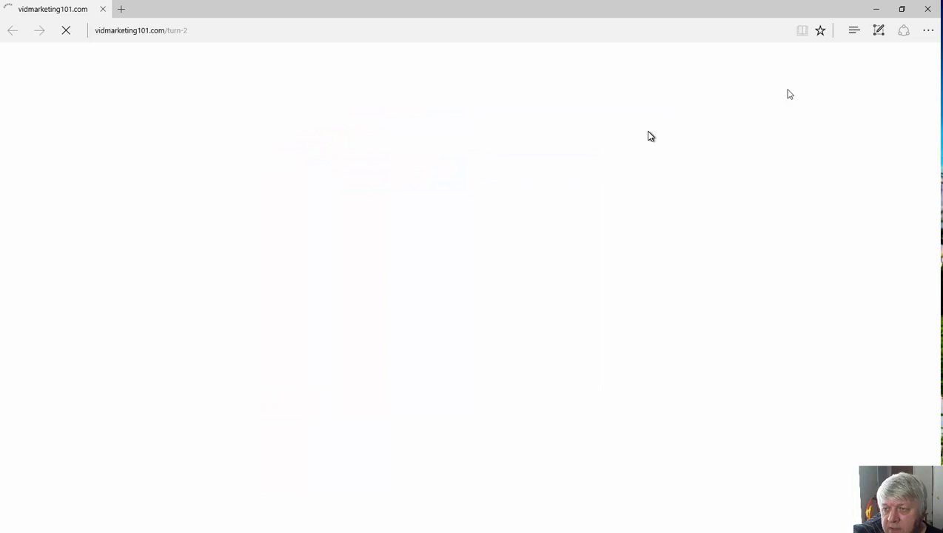
{"action": "left_click", "coordinate": [930, 11]}
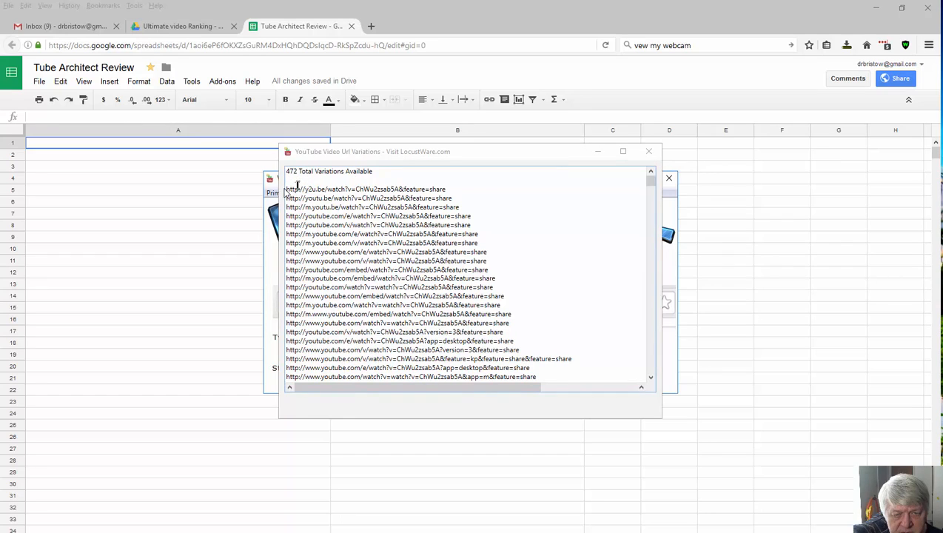
{"action": "left_click_drag", "start_coordinate": [287, 191], "coordinate": [654, 390]}
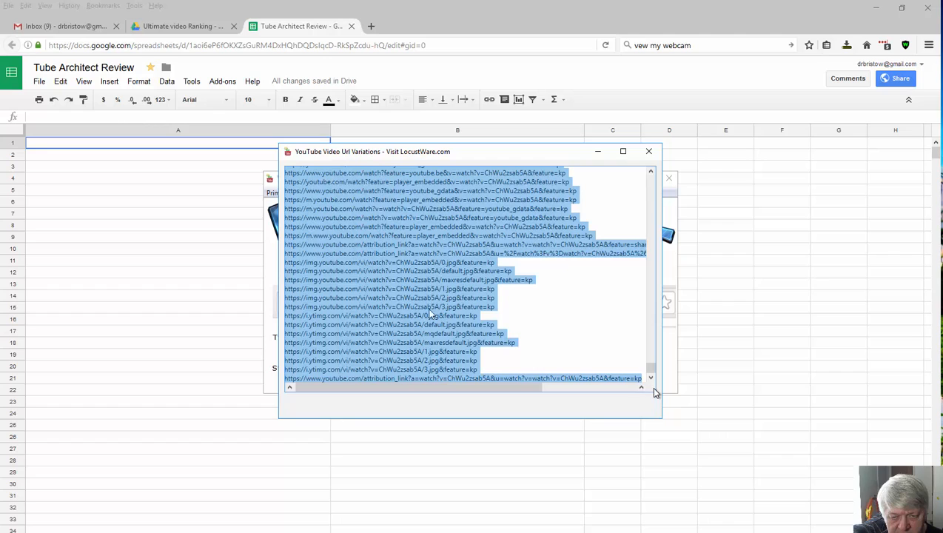
{"action": "right_click", "coordinate": [388, 300]}
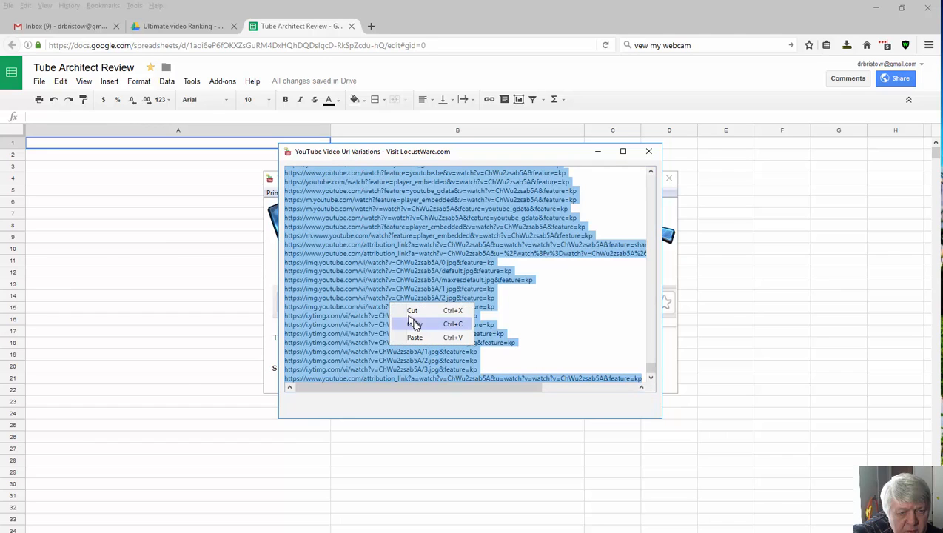
{"action": "left_click", "coordinate": [412, 322]}
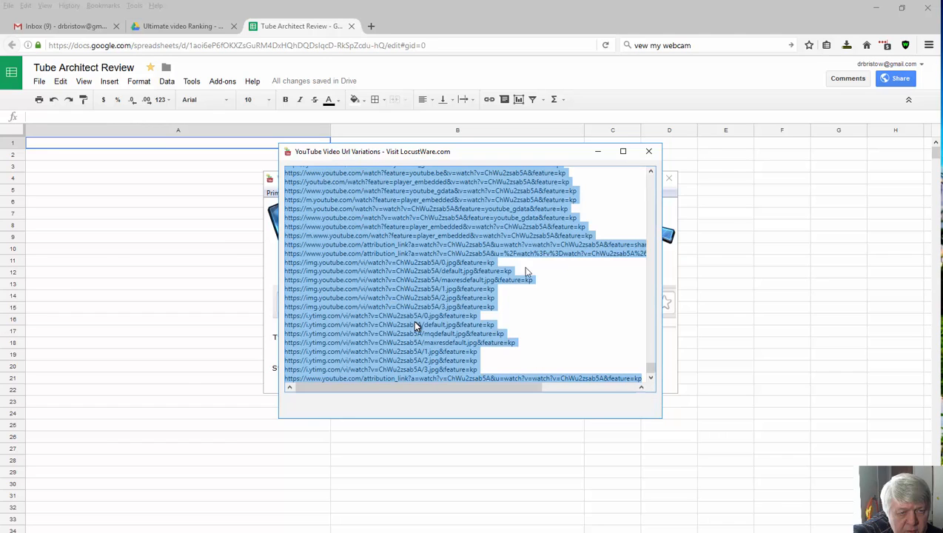
Paste the variations into the spreadsheet starting at A1, and widen column A to fit the longer URLs.
{"action": "left_click", "coordinate": [90, 148]}
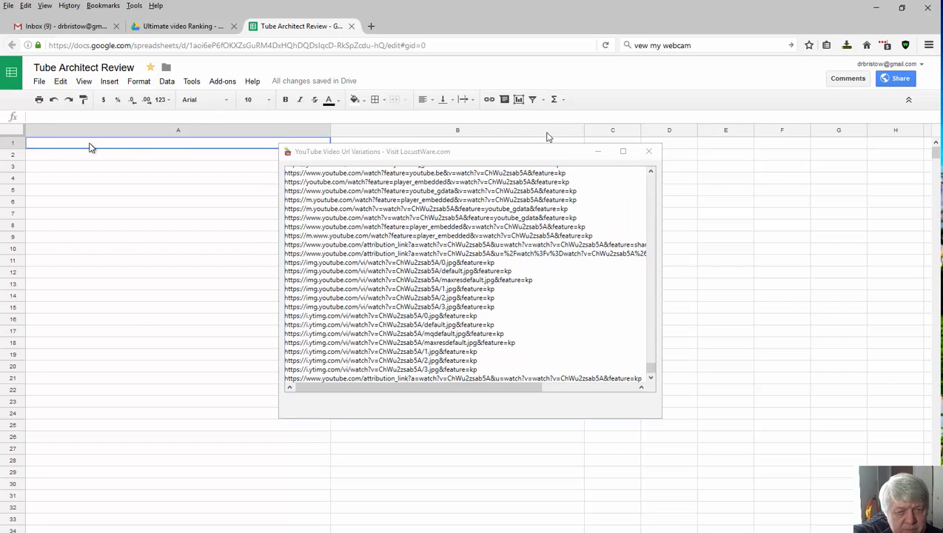
{"action": "left_click", "coordinate": [600, 153]}
{"action": "left_click", "coordinate": [600, 154]}
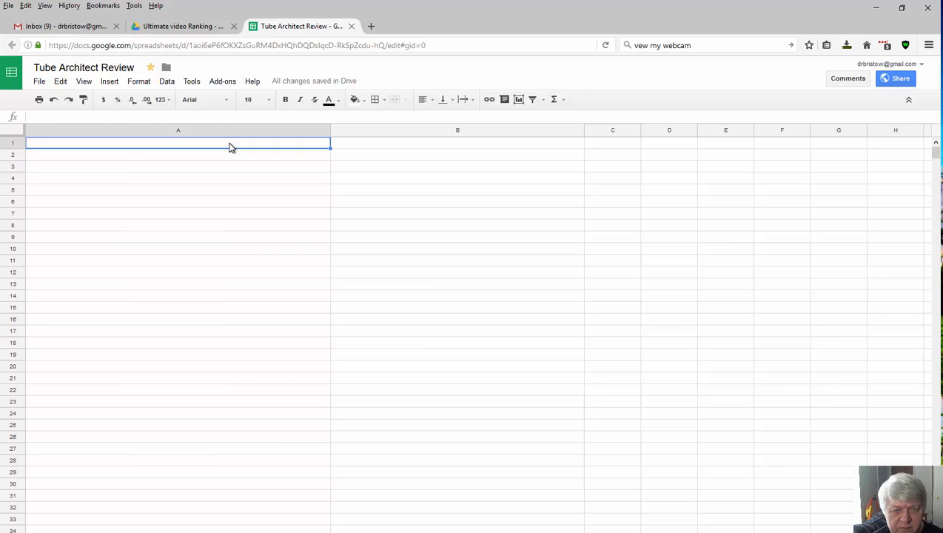
{"action": "key", "text": "ctrl+v"}
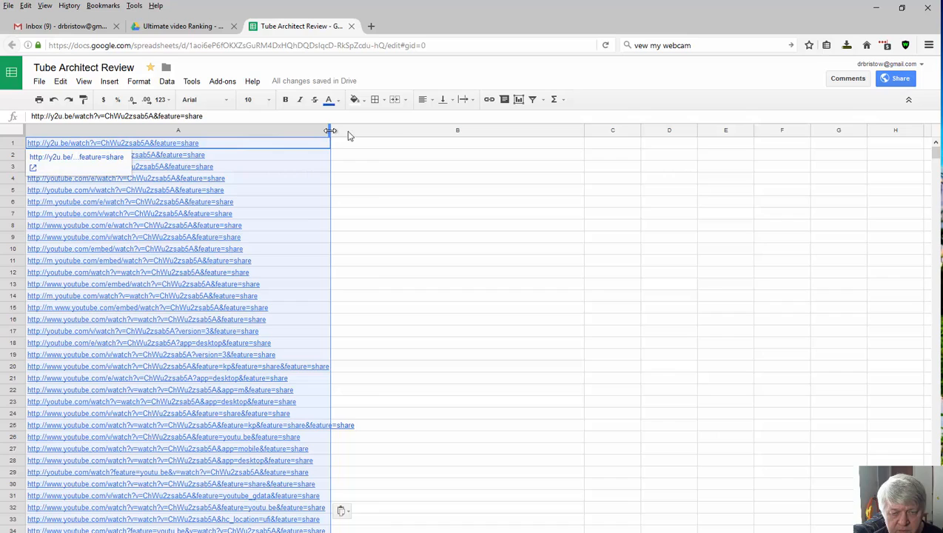
{"action": "left_click_drag", "start_coordinate": [330, 131], "coordinate": [388, 133]}
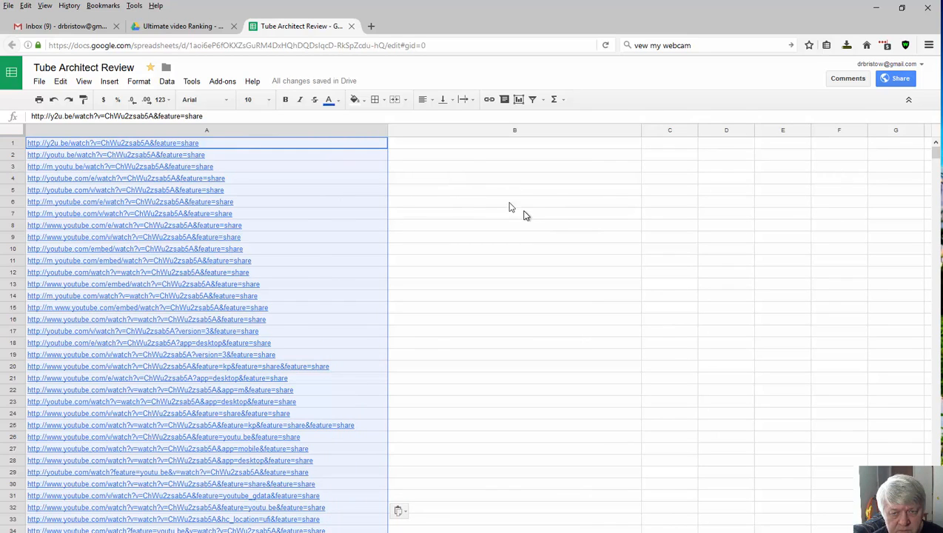
{"action": "left_click", "coordinate": [467, 141]}
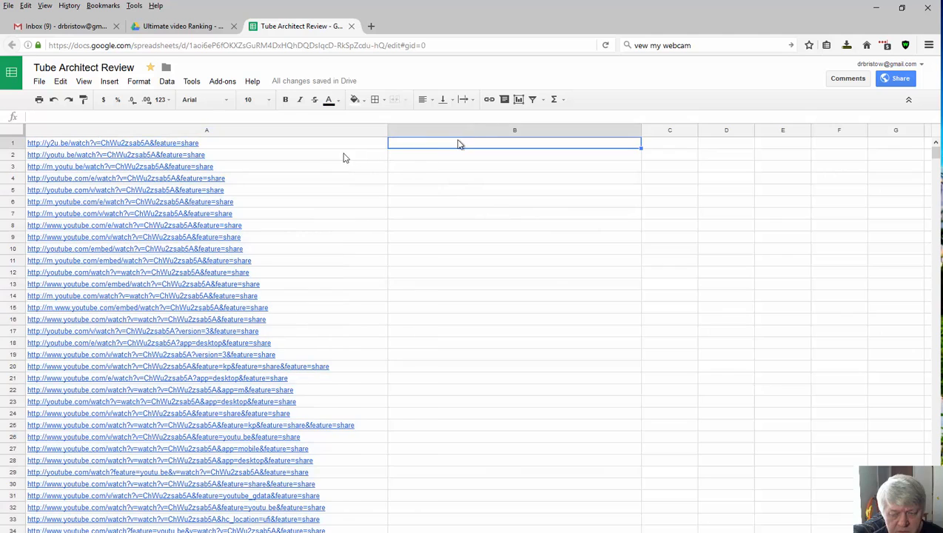
Select and copy the first 250 URLs in column A, cells A1 to A250.
{"action": "left_click", "coordinate": [239, 143]}
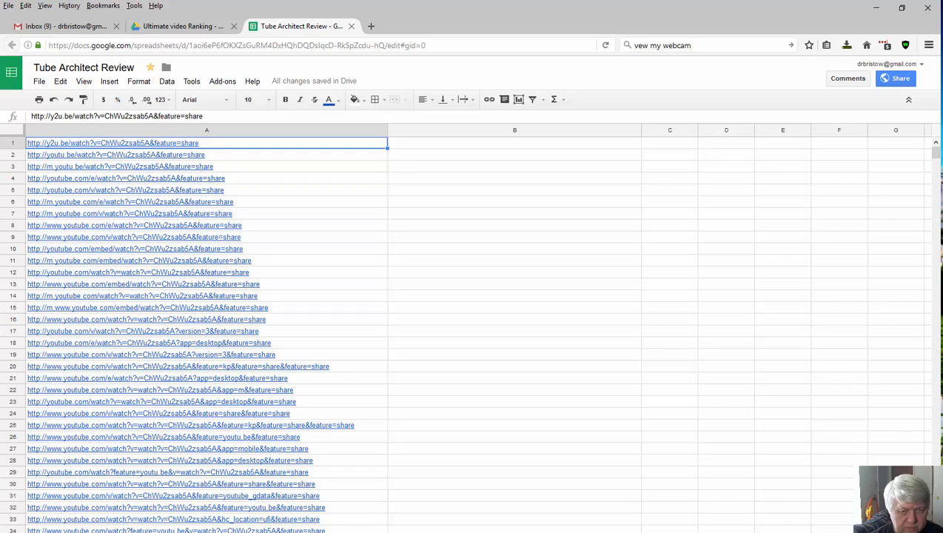
{"action": "left_click", "coordinate": [205, 146]}
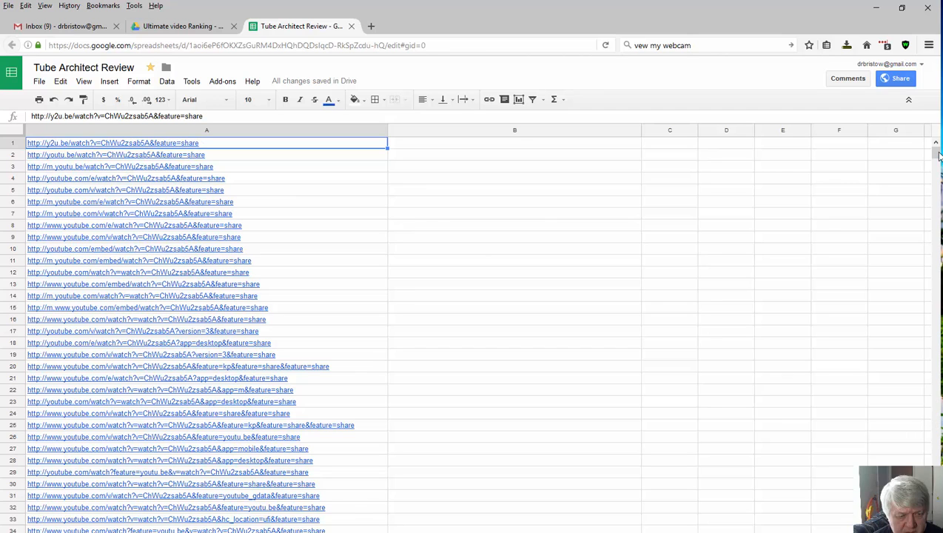
{"action": "left_click_drag", "start_coordinate": [937, 158], "coordinate": [934, 242]}
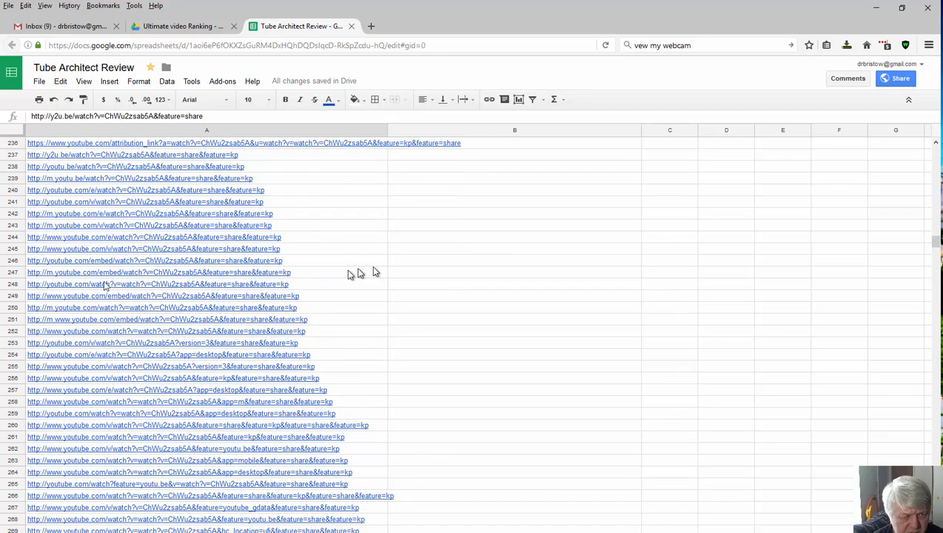
{"action": "left_click", "coordinate": [67, 309], "text": "shift"}
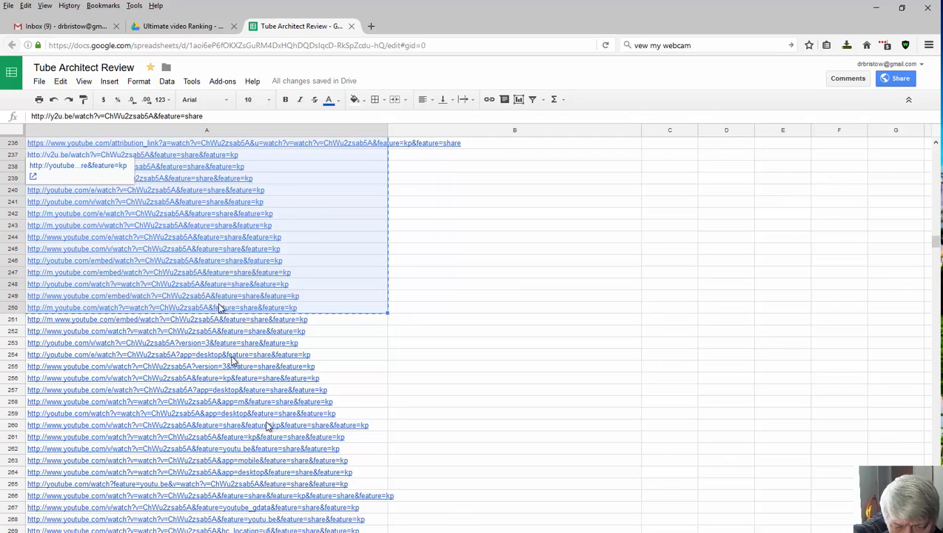
Switch to MasterShorty, paste the copied URLs, and shorten them without creating a CSV file of the results.
{"action": "mouse_move", "coordinate": [481, 532]}
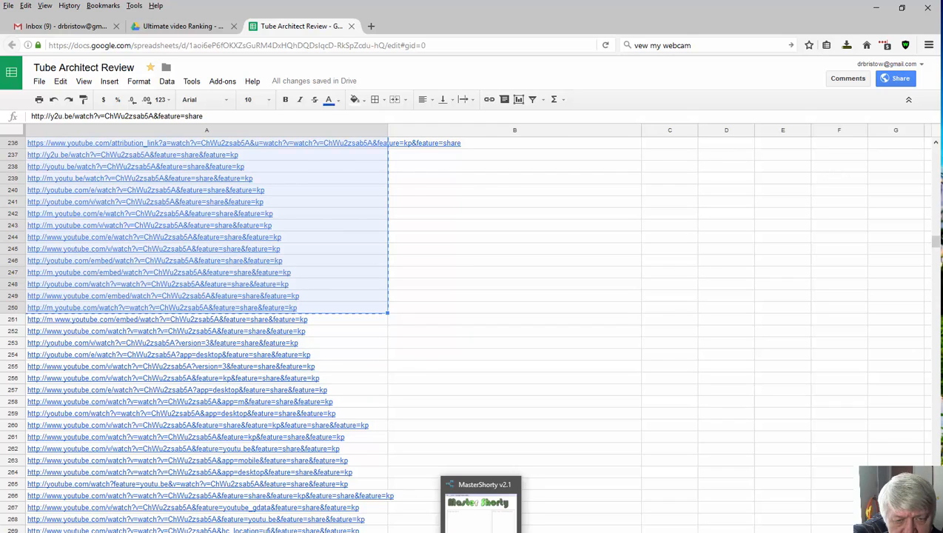
{"action": "left_click", "coordinate": [480, 506]}
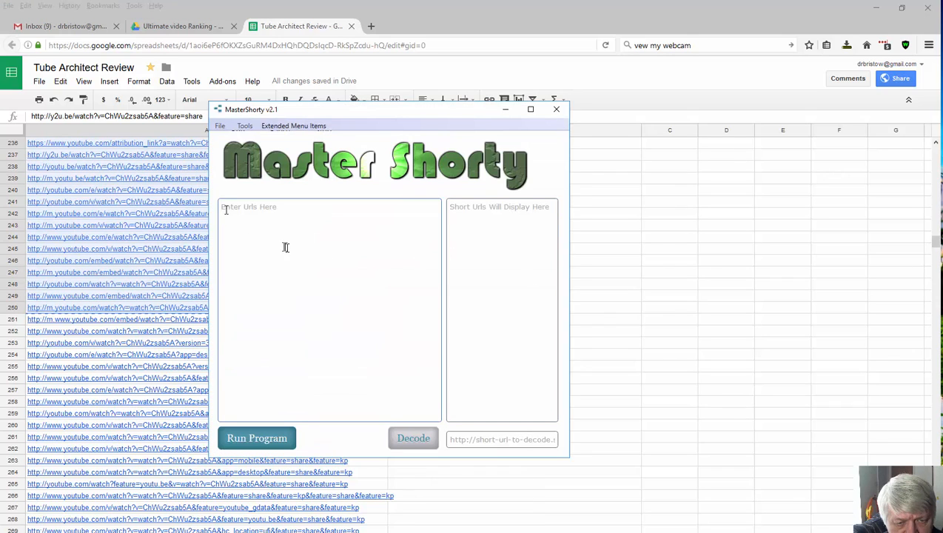
{"action": "left_click", "coordinate": [228, 210]}
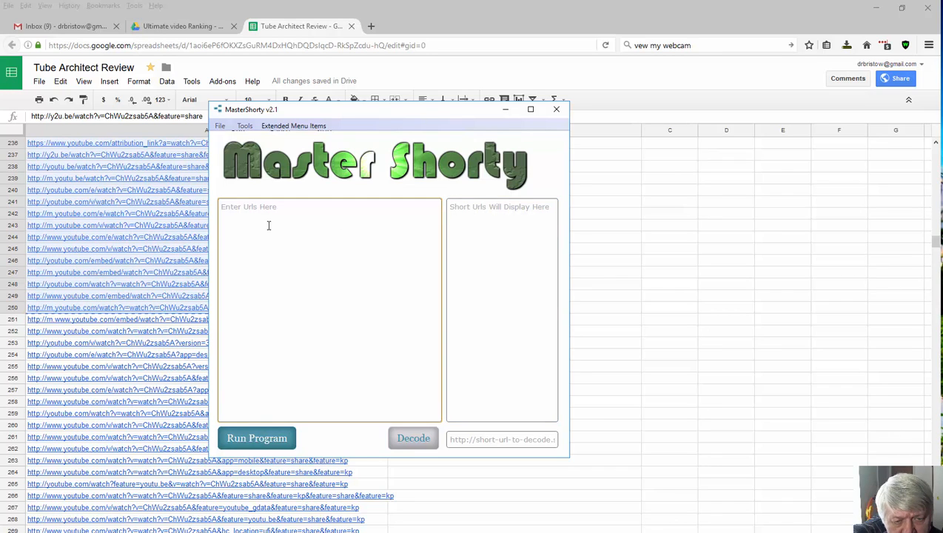
{"action": "right_click", "coordinate": [231, 217]}
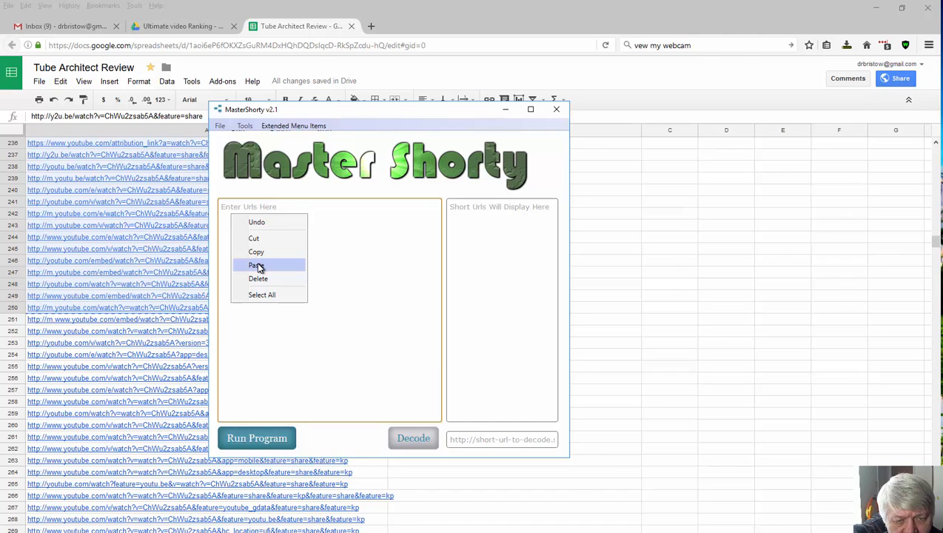
{"action": "left_click", "coordinate": [259, 267]}
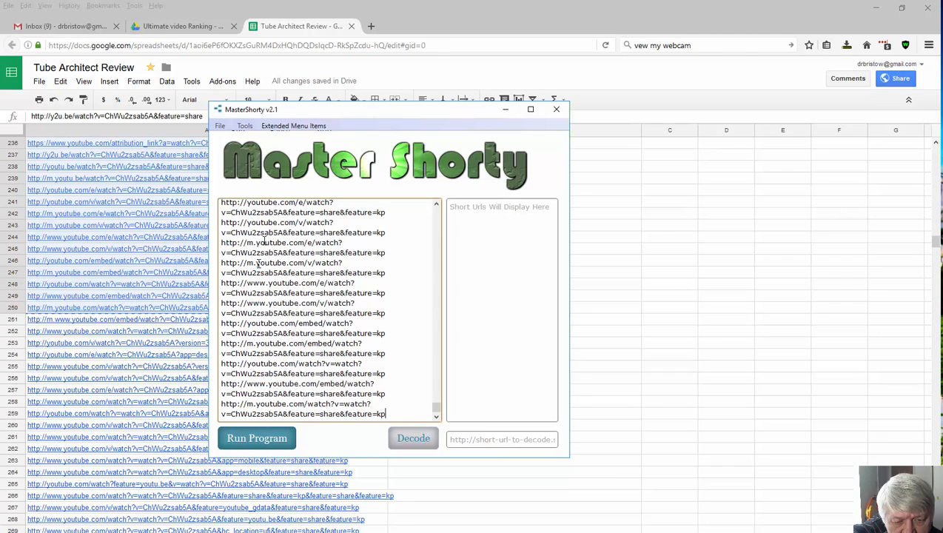
{"action": "left_click", "coordinate": [281, 441]}
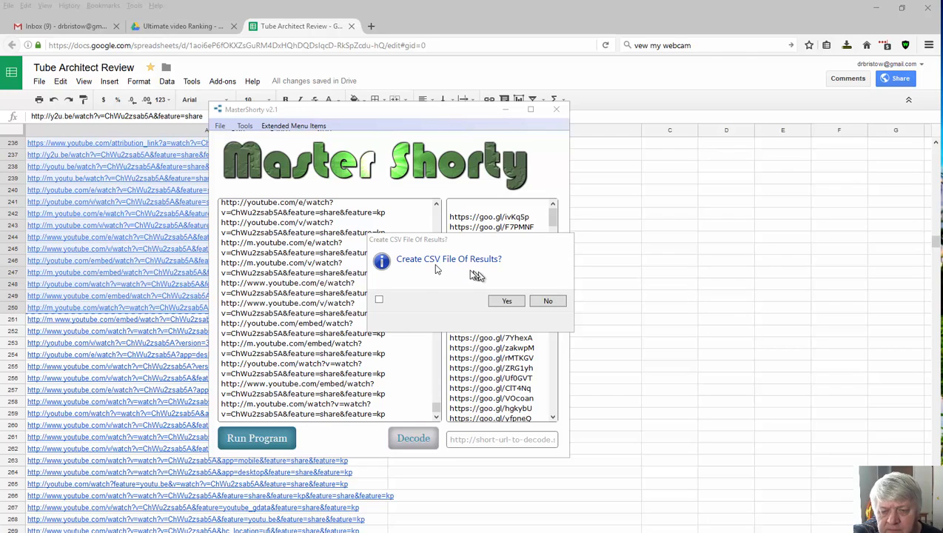
{"action": "left_click", "coordinate": [548, 303]}
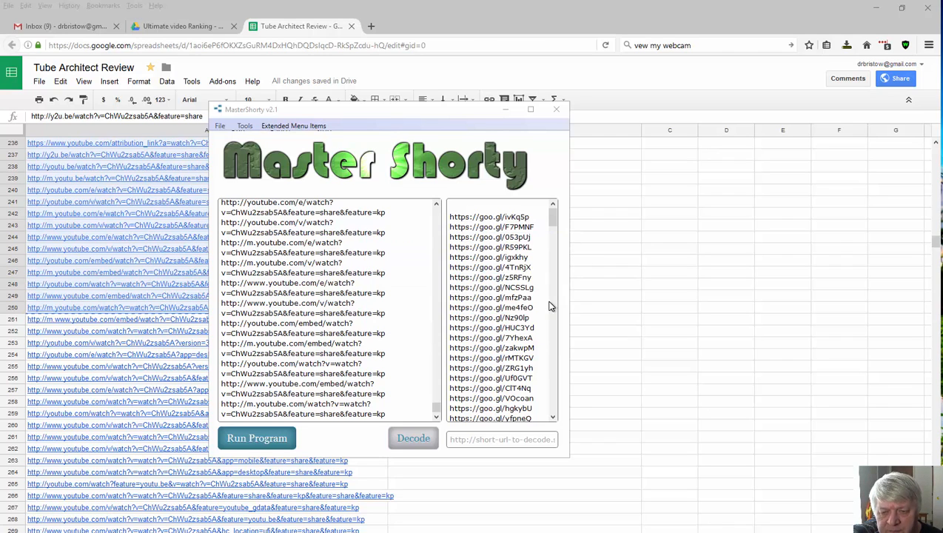
Copy the full list of shortened goo.gl URLs from the MasterShorty results.
{"action": "left_click", "coordinate": [450, 215]}
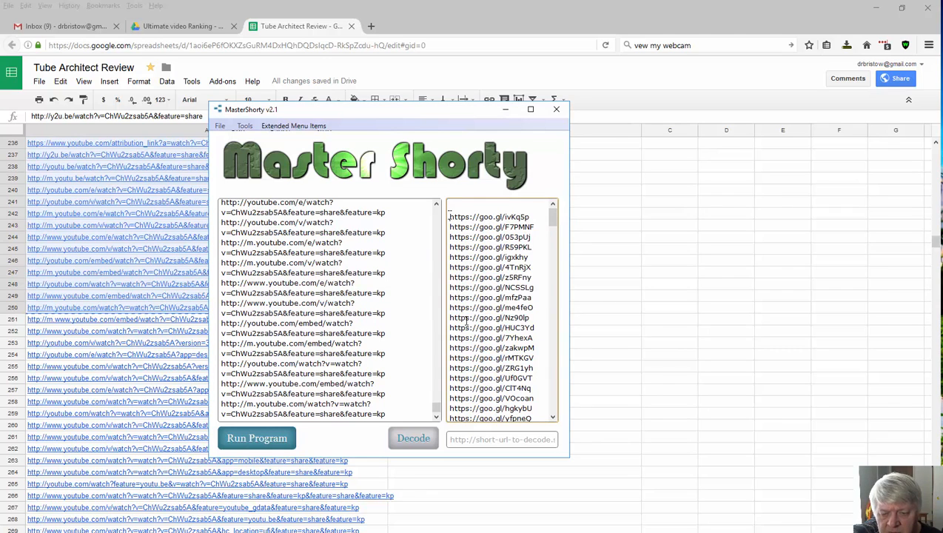
{"action": "left_click_drag", "start_coordinate": [466, 320], "coordinate": [525, 432]}
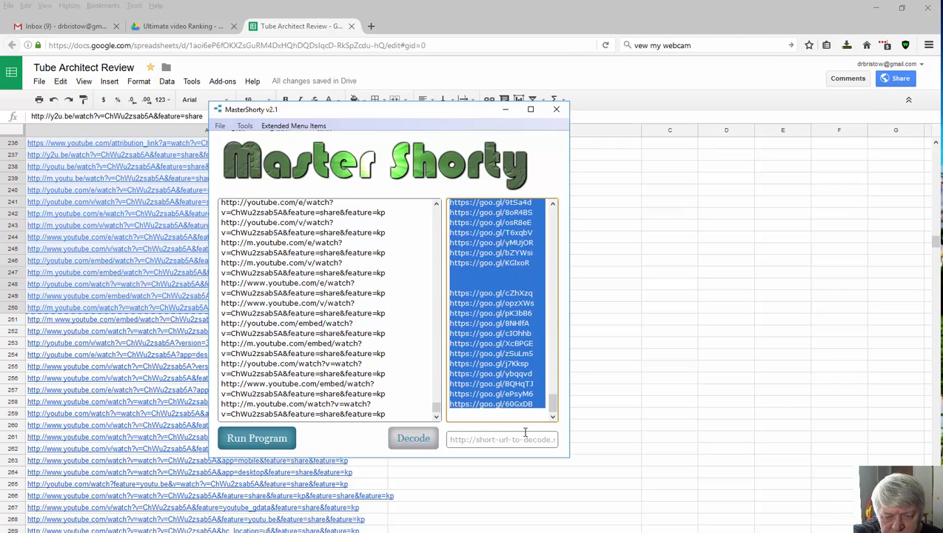
{"action": "right_click", "coordinate": [488, 363]}
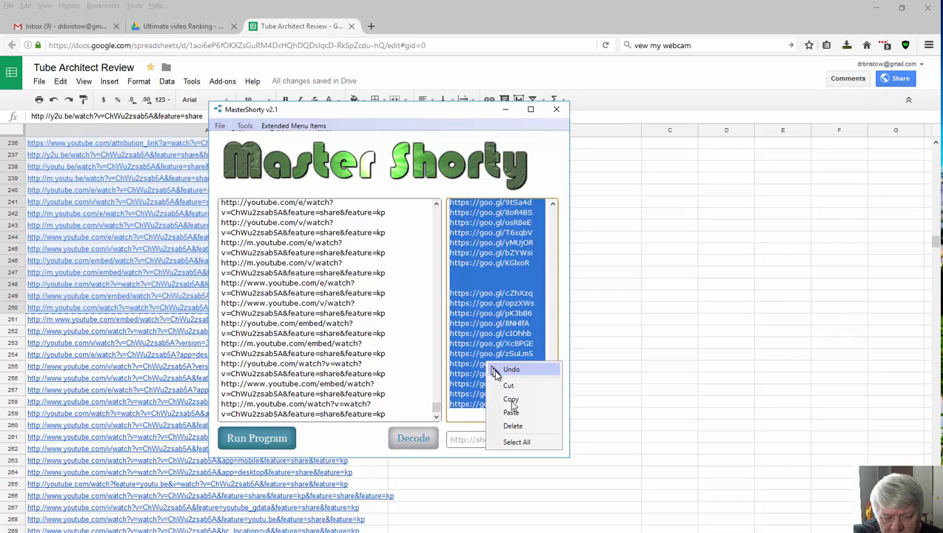
{"action": "left_click", "coordinate": [504, 397]}
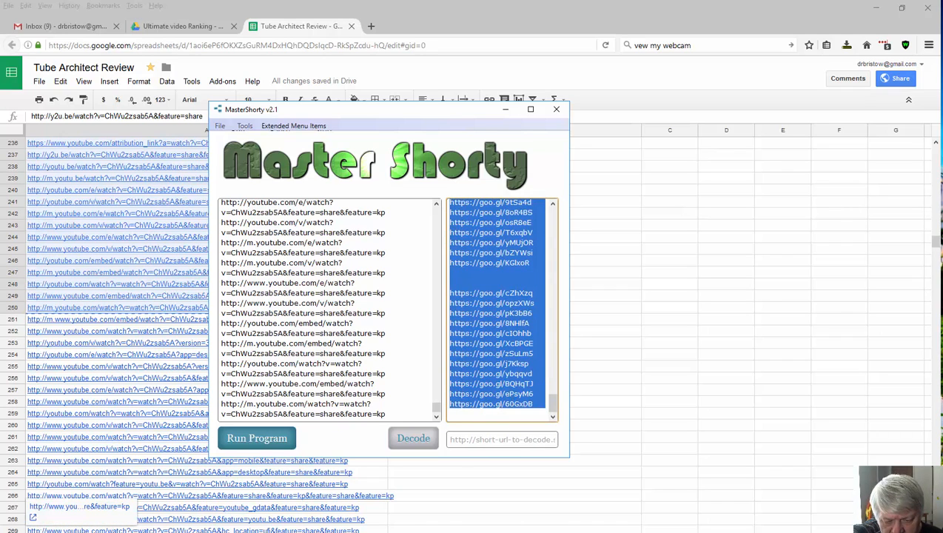
Switch to WordPerfect, create a new blank document, and paste the shortened URLs into it.
{"action": "mouse_move", "coordinate": [399, 532]}
{"action": "left_click", "coordinate": [400, 507]}
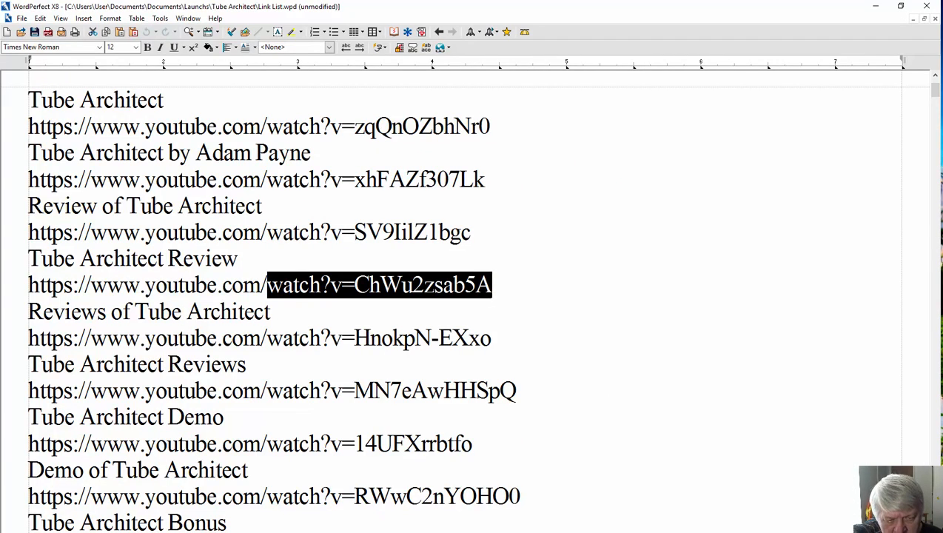
{"action": "key", "text": "ctrl+n"}
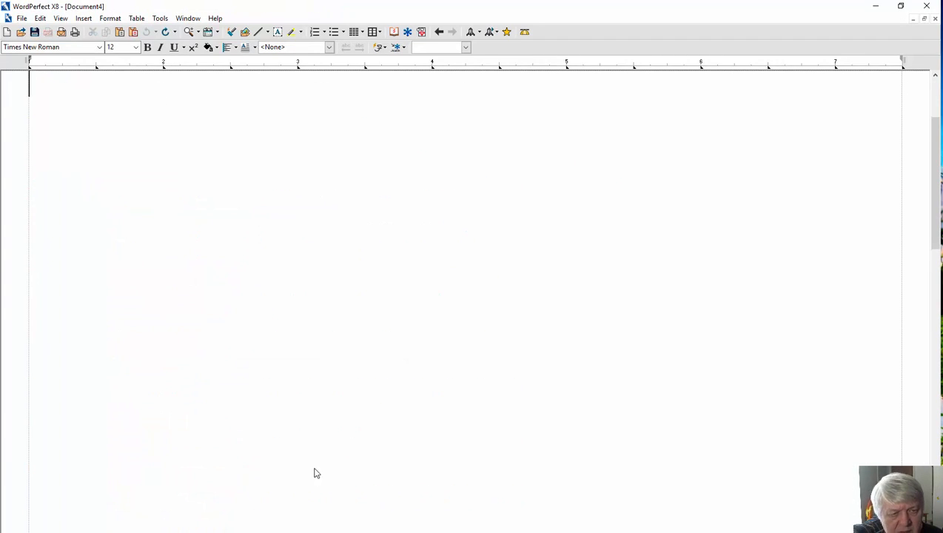
{"action": "right_click", "coordinate": [39, 89]}
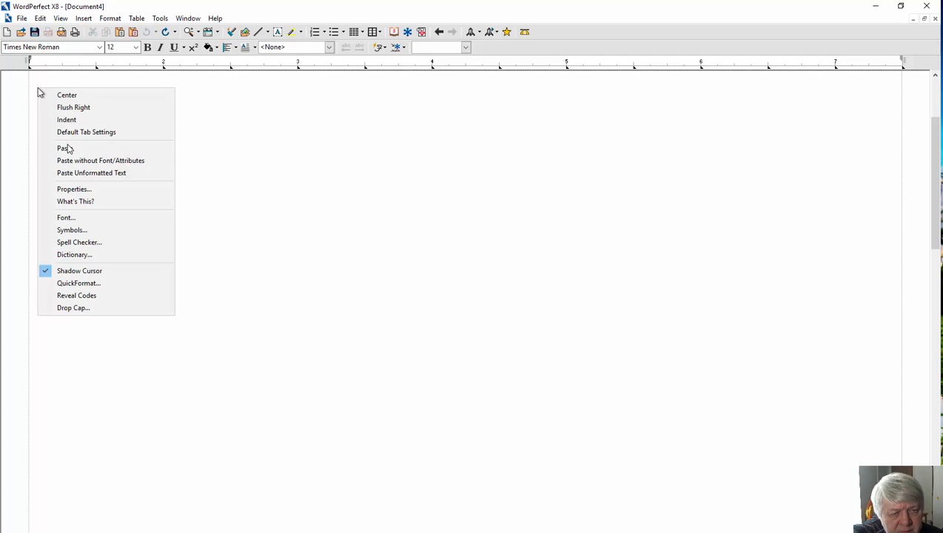
{"action": "left_click", "coordinate": [67, 149]}
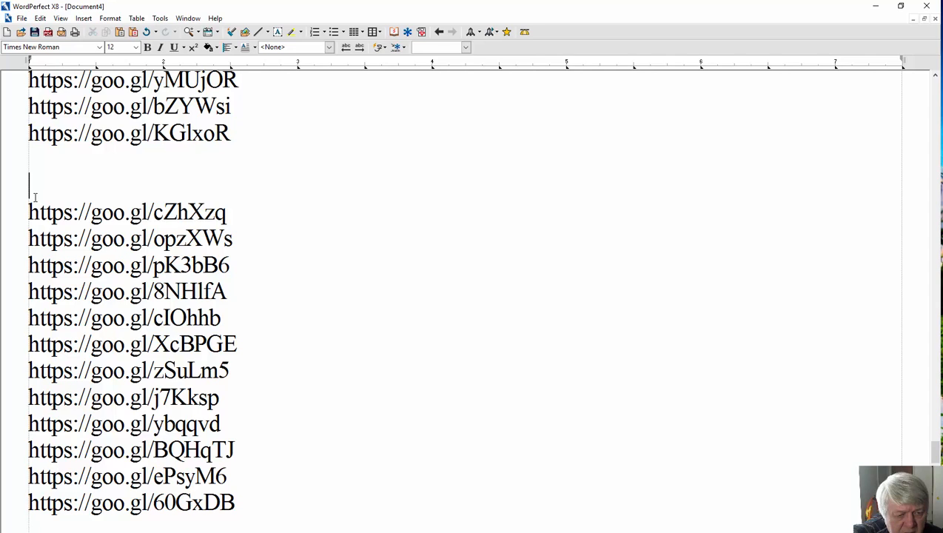
{"action": "key", "text": "BackSpace"}
{"action": "key", "text": "BackSpace"}
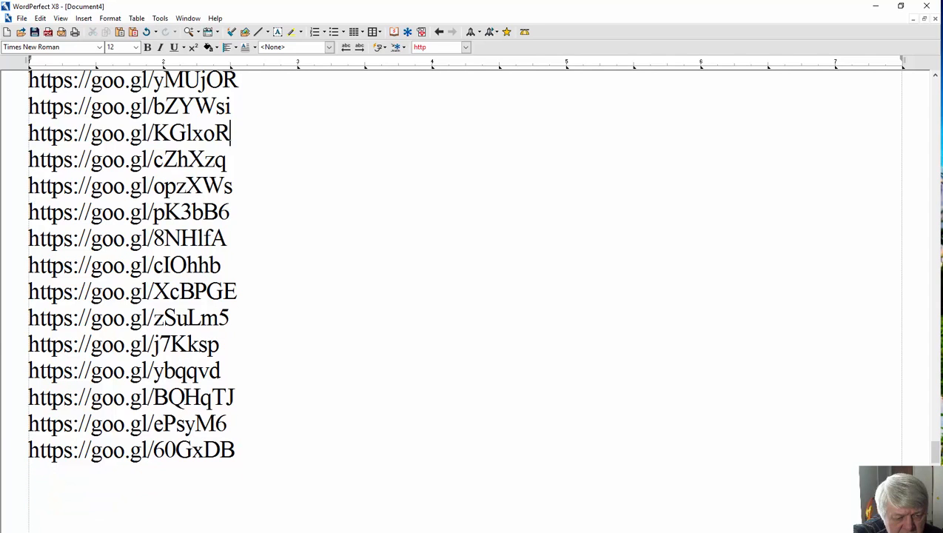
{"action": "left_click", "coordinate": [31, 475]}
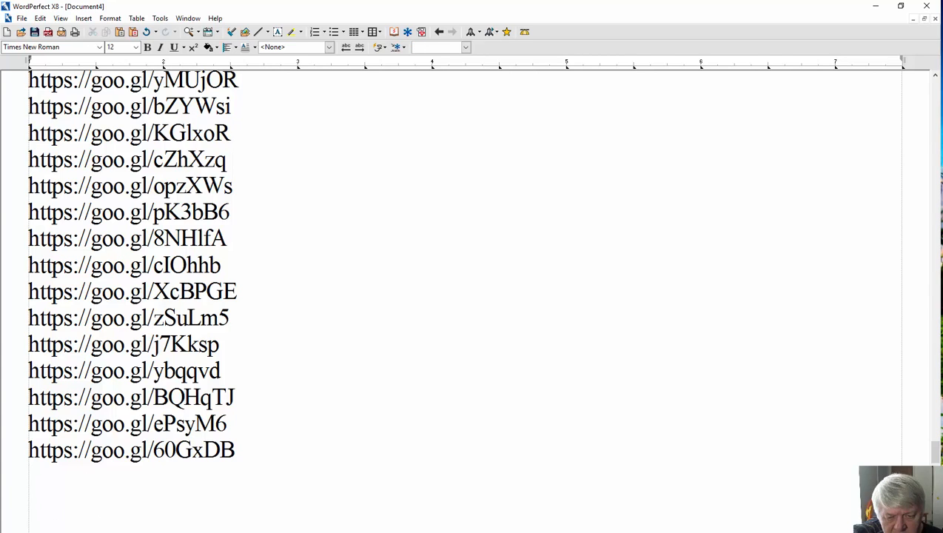
Switch to the "Tube Architect Review" spreadsheet and copy the remaining YouTube URLs in cells A251 through A472.
{"action": "left_click", "coordinate": [481, 511]}
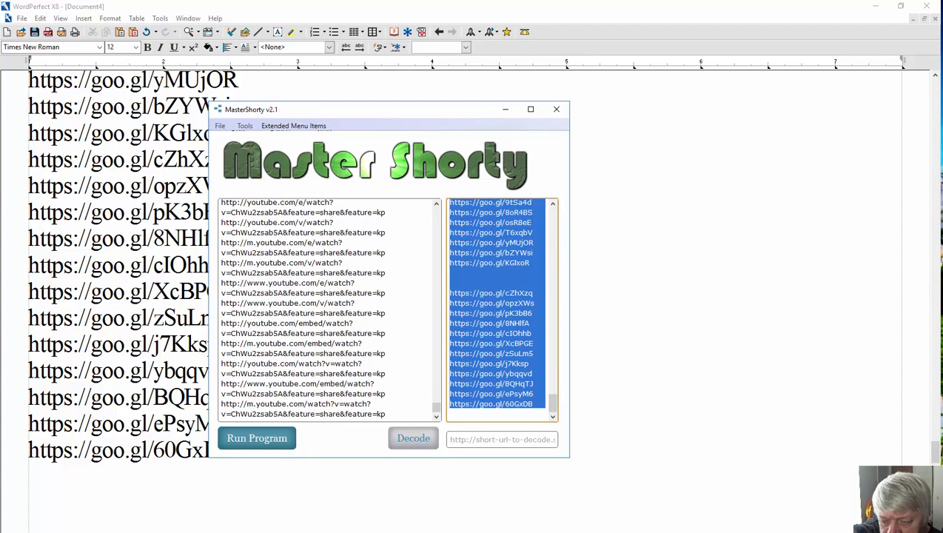
{"action": "key", "text": "alt+Tab"}
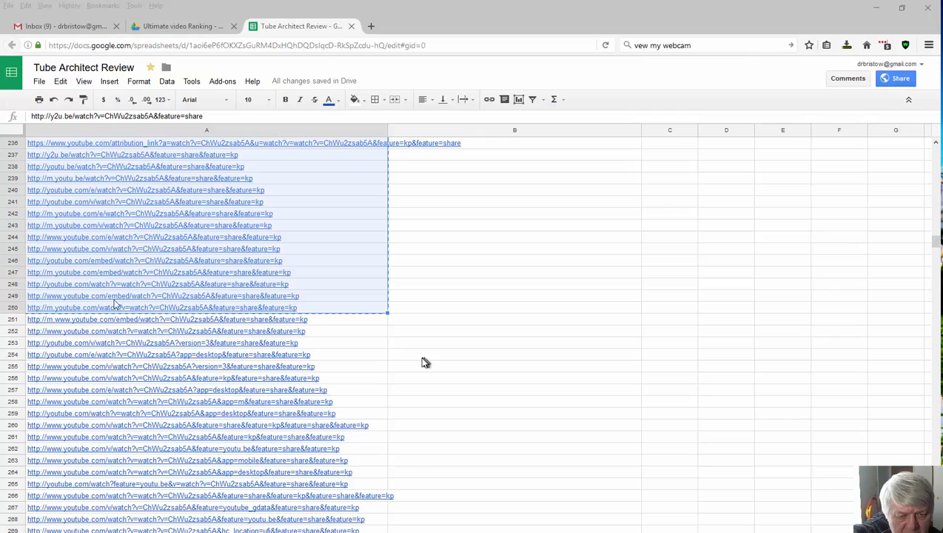
{"action": "left_click", "coordinate": [316, 323]}
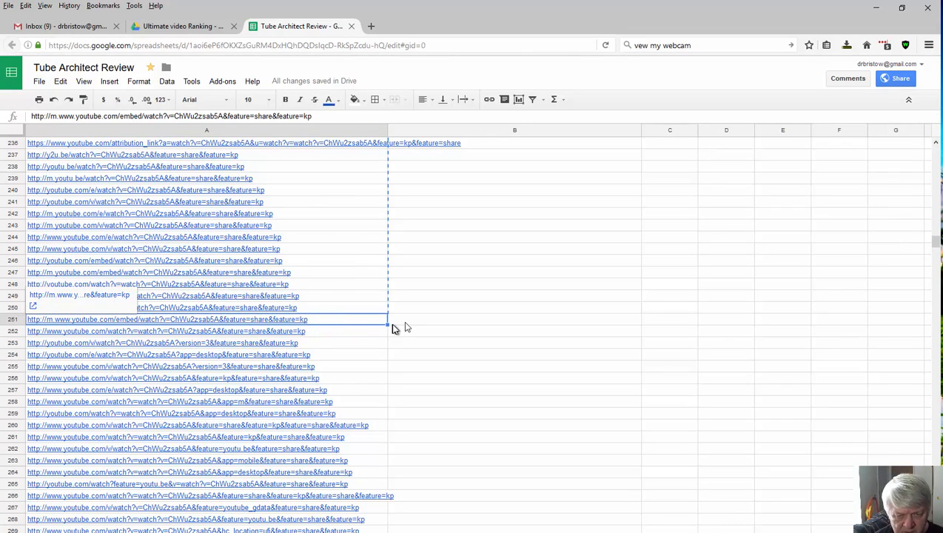
{"action": "left_click", "coordinate": [405, 328]}
{"action": "left_click", "coordinate": [338, 327]}
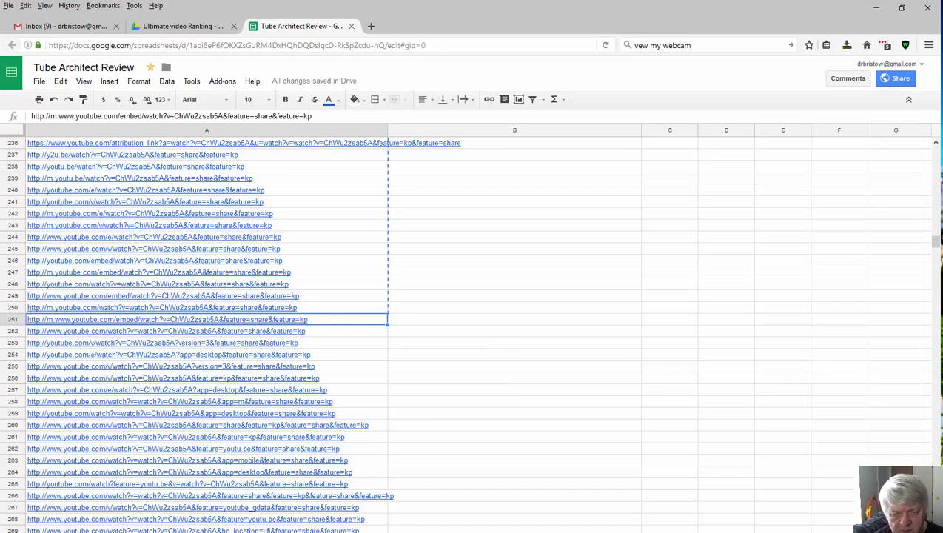
{"action": "scroll", "coordinate": [474, 333], "scroll_direction": "down", "scroll_amount": 10}
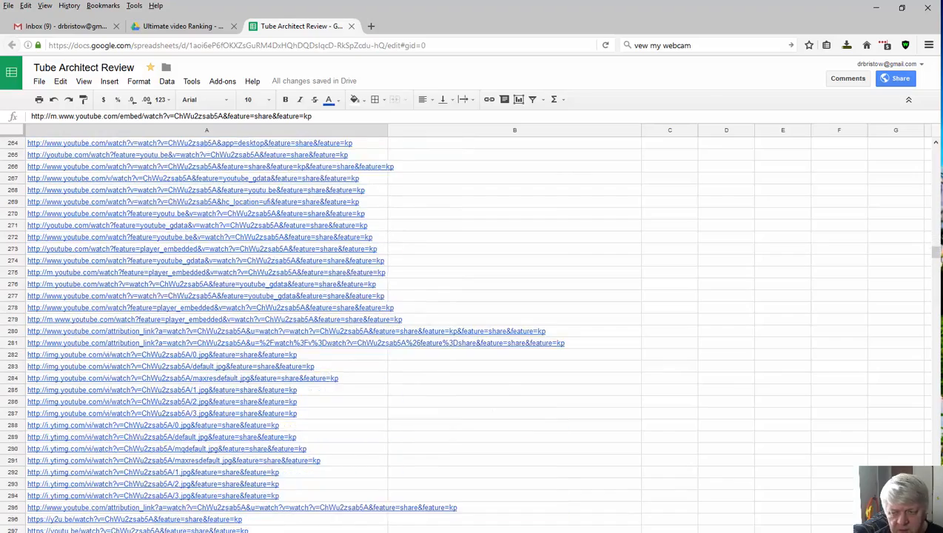
{"action": "scroll", "coordinate": [921, 168], "scroll_direction": "down", "scroll_amount": 7}
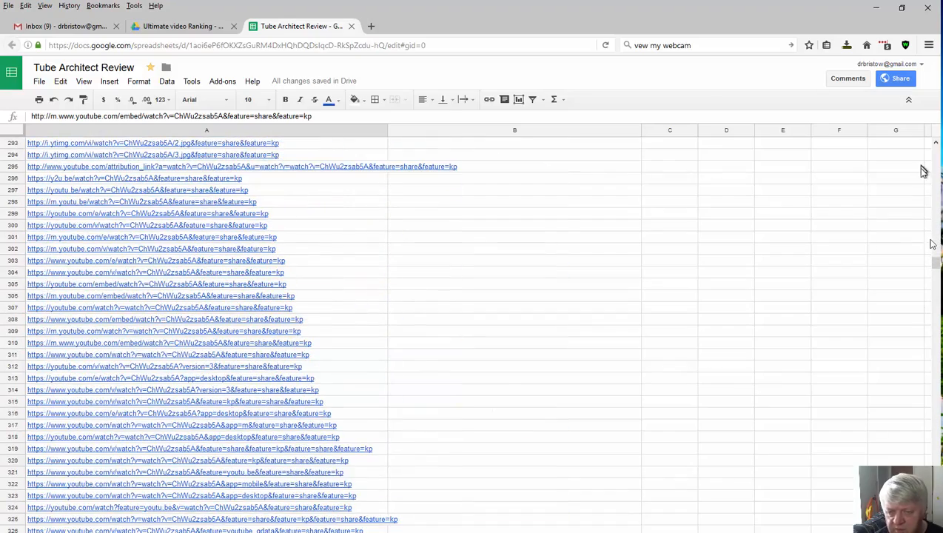
{"action": "scroll", "coordinate": [936, 262], "scroll_direction": "down", "scroll_amount": 14}
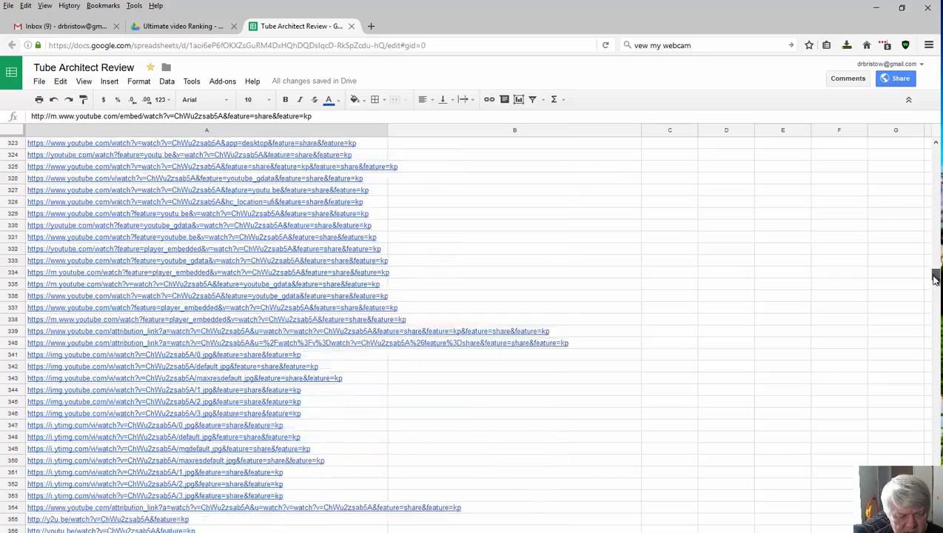
{"action": "left_click_drag", "start_coordinate": [935, 284], "coordinate": [925, 332]}
{"action": "left_click", "coordinate": [372, 301], "text": "shift"}
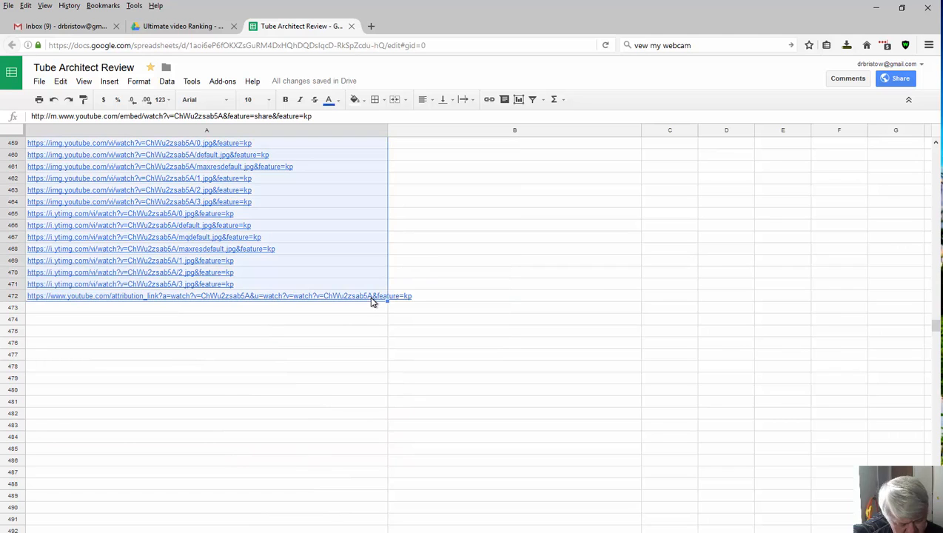
{"action": "key", "text": "ctrl+c"}
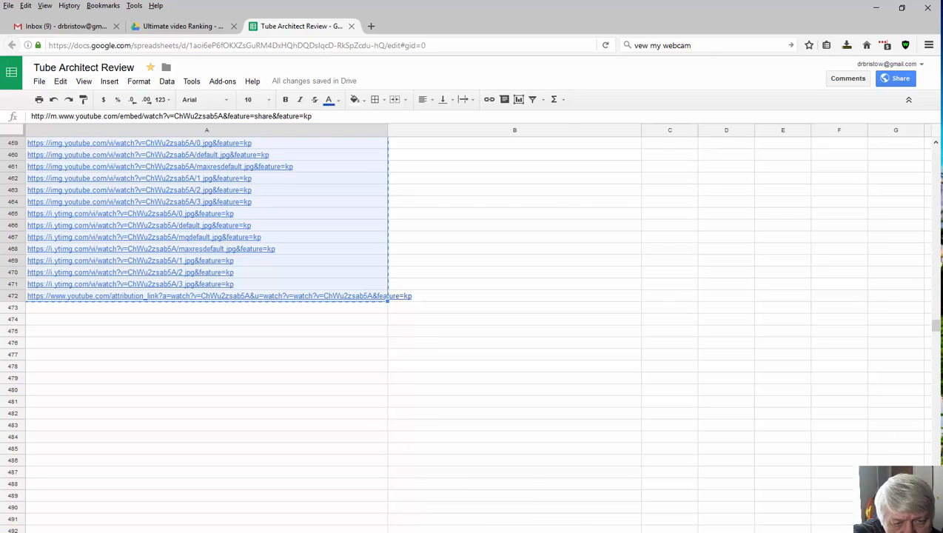
Switch to MasterShorty, paste the second batch of URLs, and shorten them without creating a CSV file.
{"action": "left_click", "coordinate": [466, 504]}
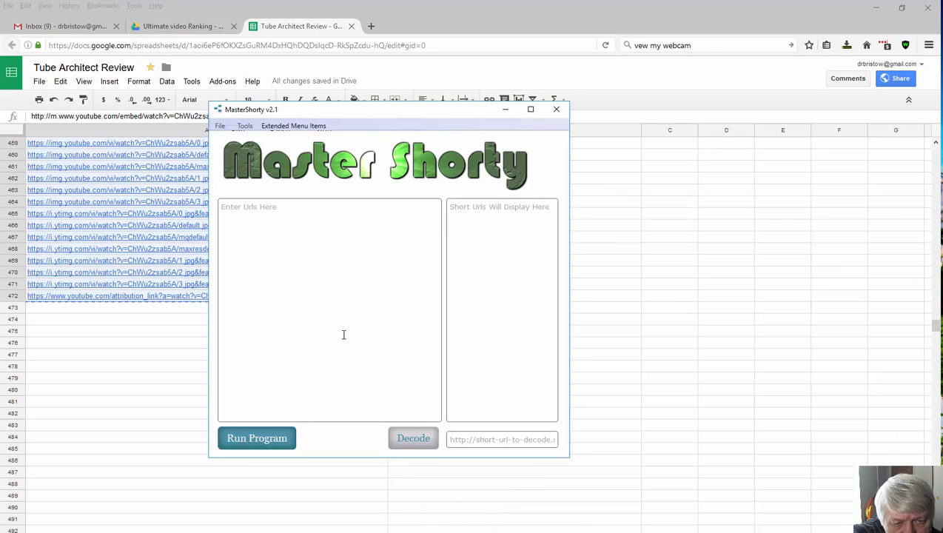
{"action": "left_click", "coordinate": [231, 214]}
{"action": "right_click", "coordinate": [229, 212]}
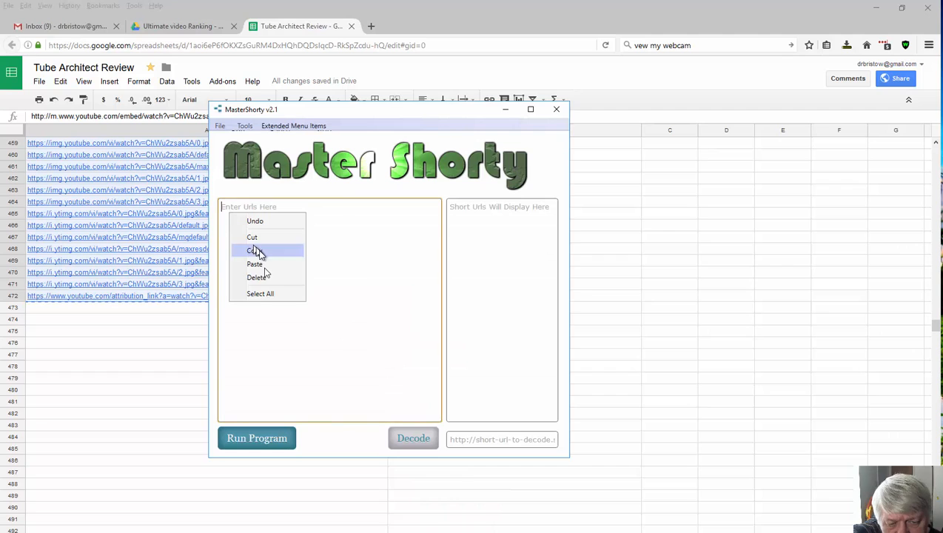
{"action": "left_click", "coordinate": [264, 270]}
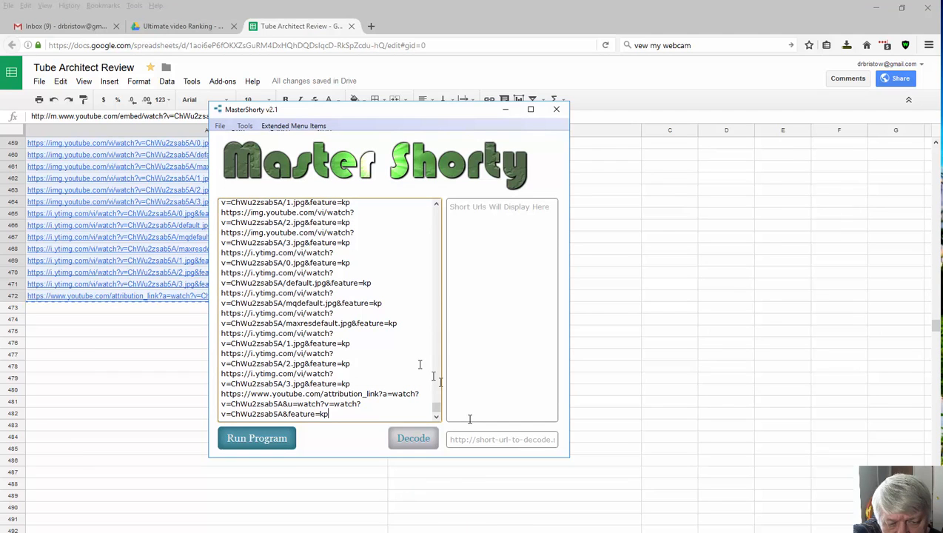
{"action": "left_click", "coordinate": [263, 438]}
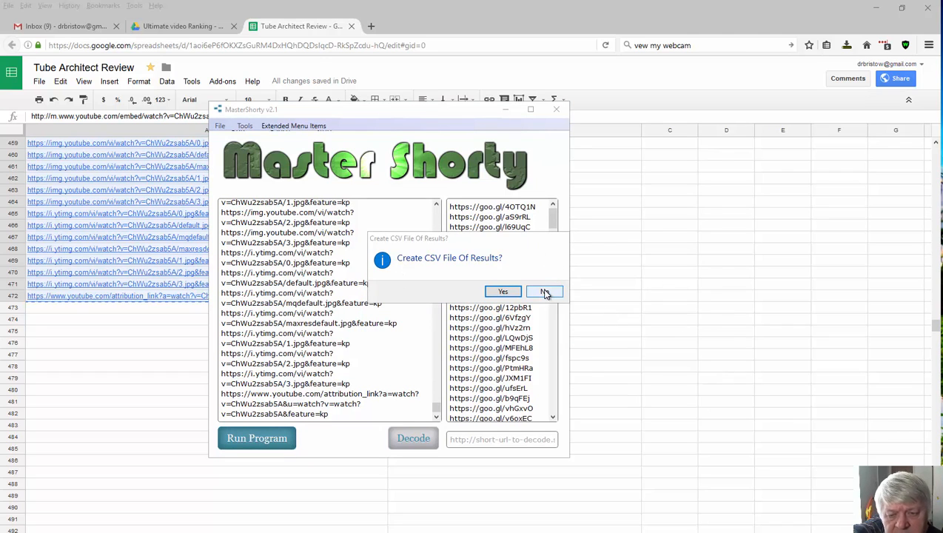
{"action": "left_click", "coordinate": [545, 293]}
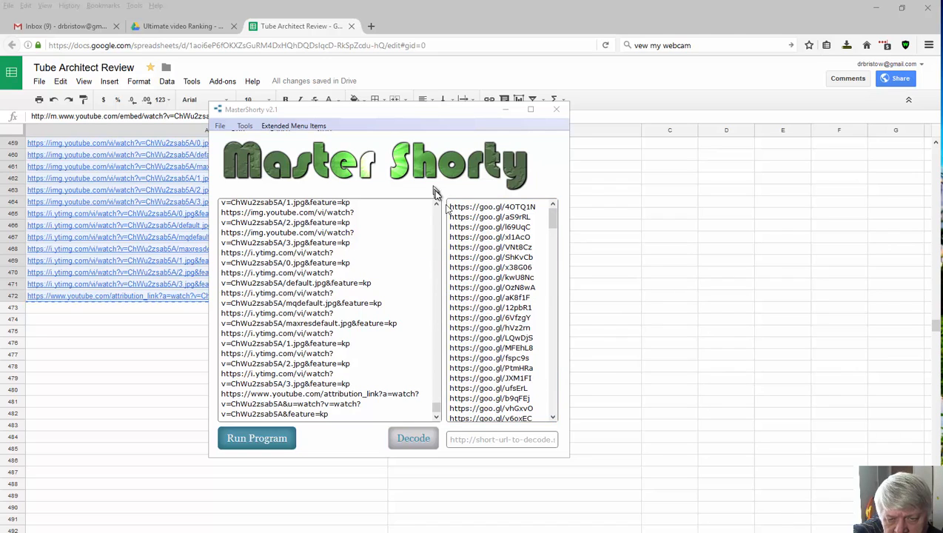
{"action": "left_click", "coordinate": [463, 280]}
{"action": "left_click_drag", "start_coordinate": [450, 208], "coordinate": [540, 435]}
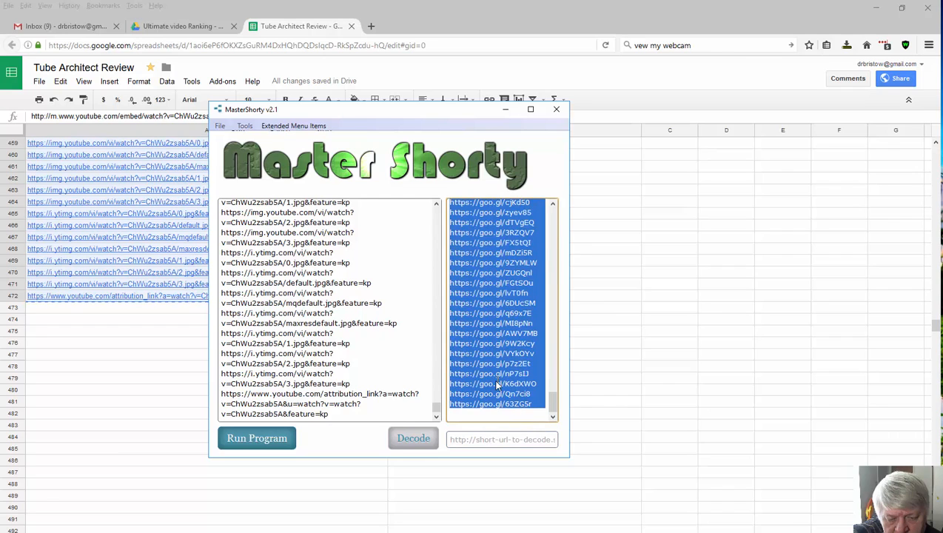
{"action": "right_click", "coordinate": [497, 382]}
{"action": "left_click", "coordinate": [521, 420]}
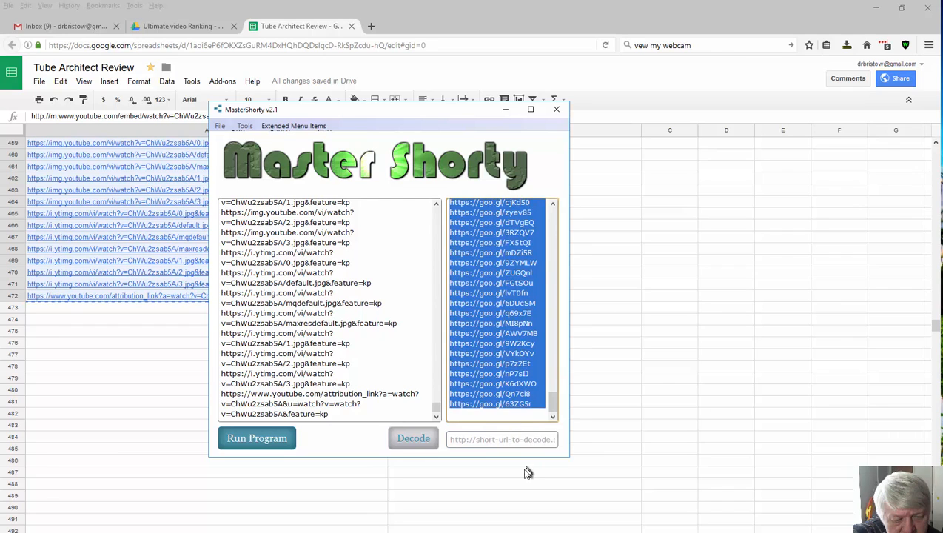
{"action": "mouse_move", "coordinate": [400, 530]}
{"action": "left_click", "coordinate": [325, 527]}
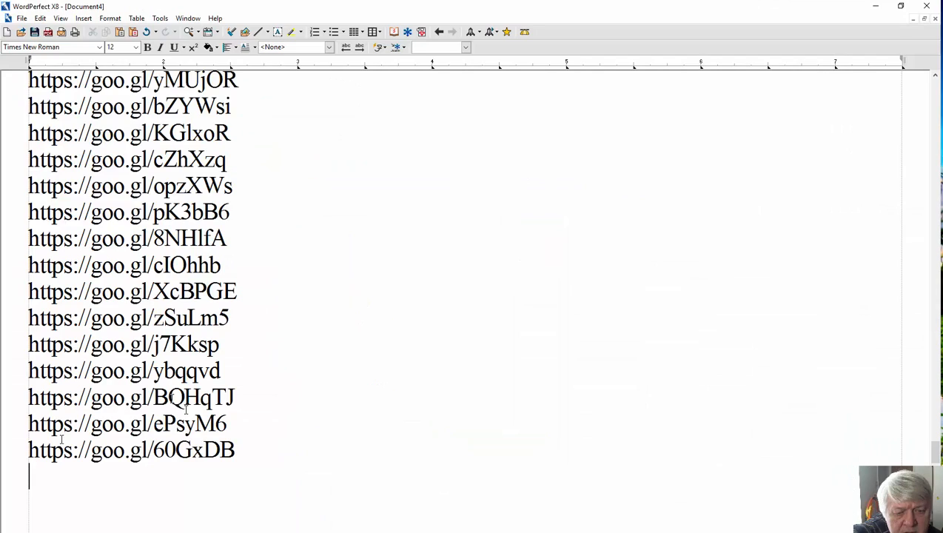
{"action": "left_click", "coordinate": [122, 31]}
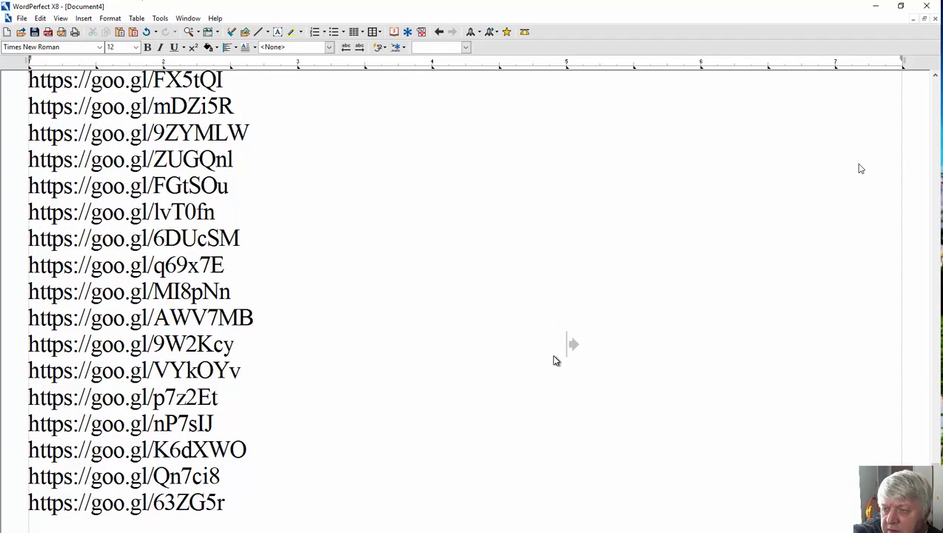
{"action": "left_click", "coordinate": [936, 76]}
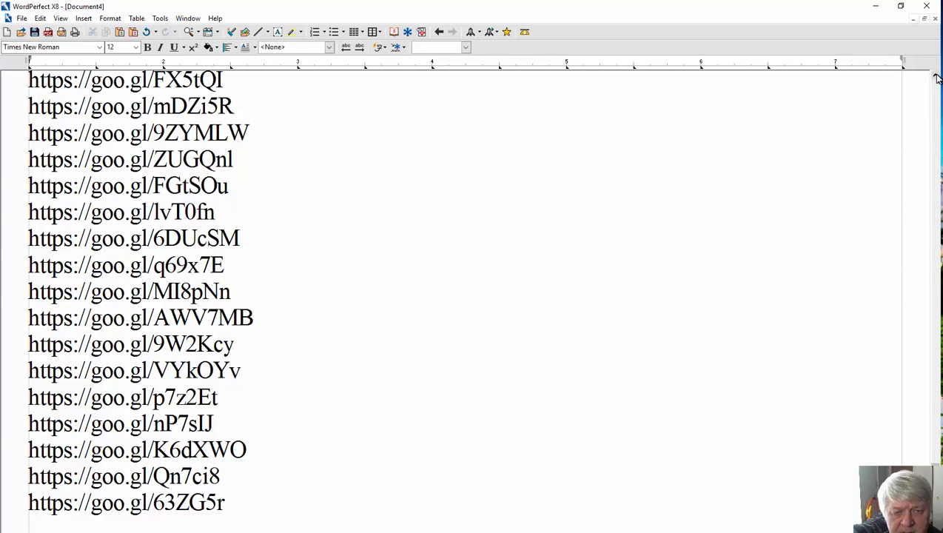
{"action": "left_click_drag", "start_coordinate": [937, 76], "coordinate": [916, 80]}
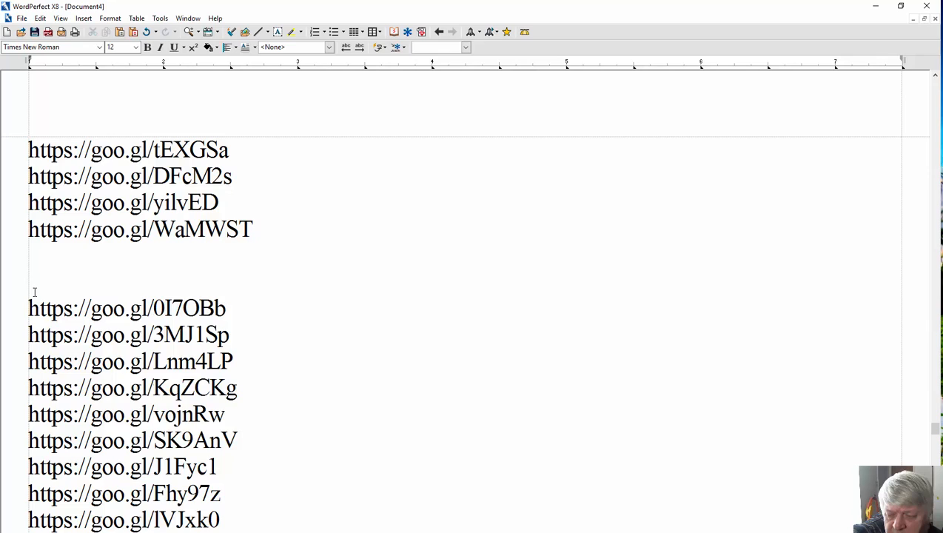
{"action": "key", "text": "BackSpace"}
{"action": "key", "text": "Delete"}
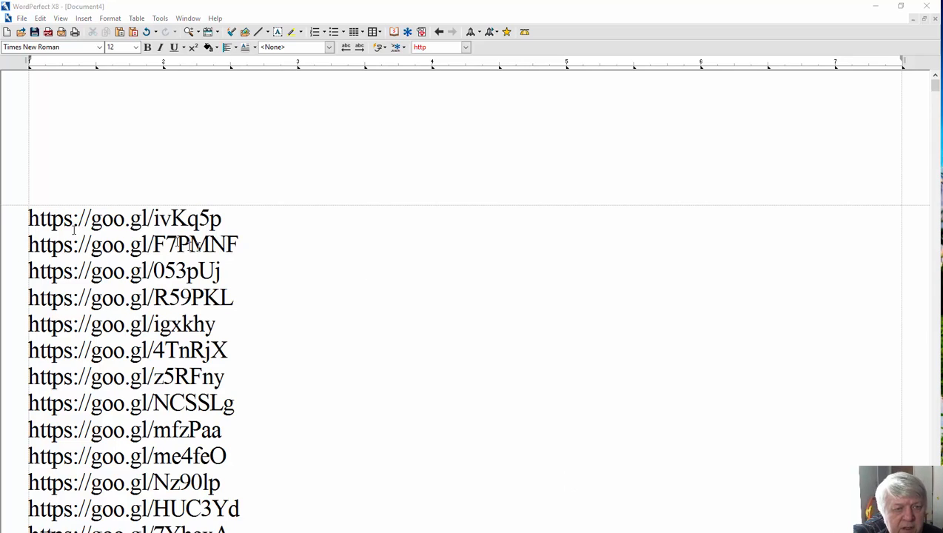
Select the entire list of short URLs in the WordPerfect document and copy it.
{"action": "left_click", "coordinate": [41, 19]}
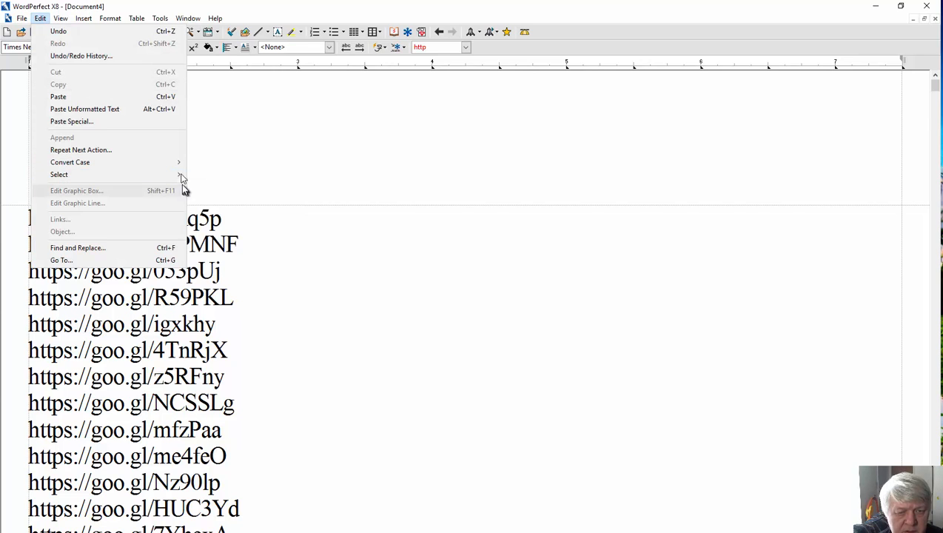
{"action": "mouse_move", "coordinate": [183, 175]}
{"action": "left_click", "coordinate": [211, 226]}
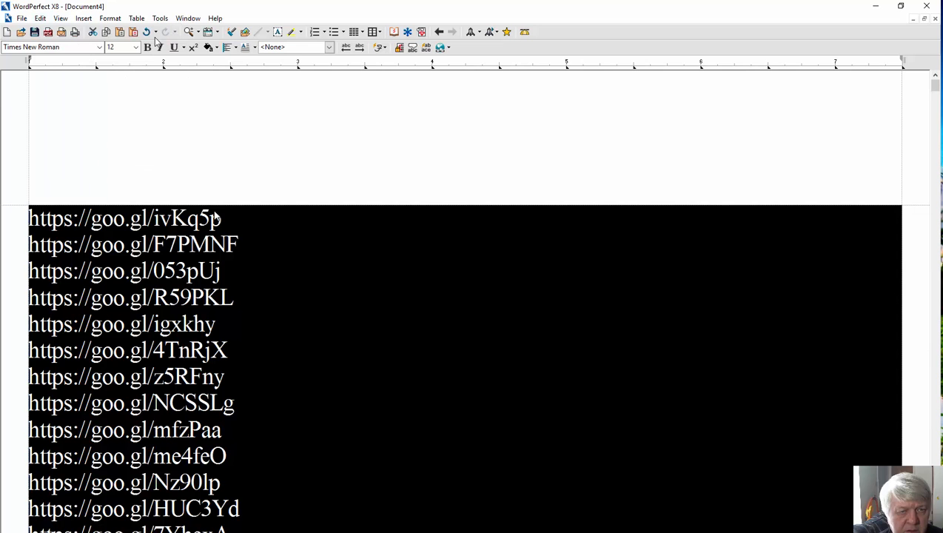
{"action": "left_click", "coordinate": [105, 31]}
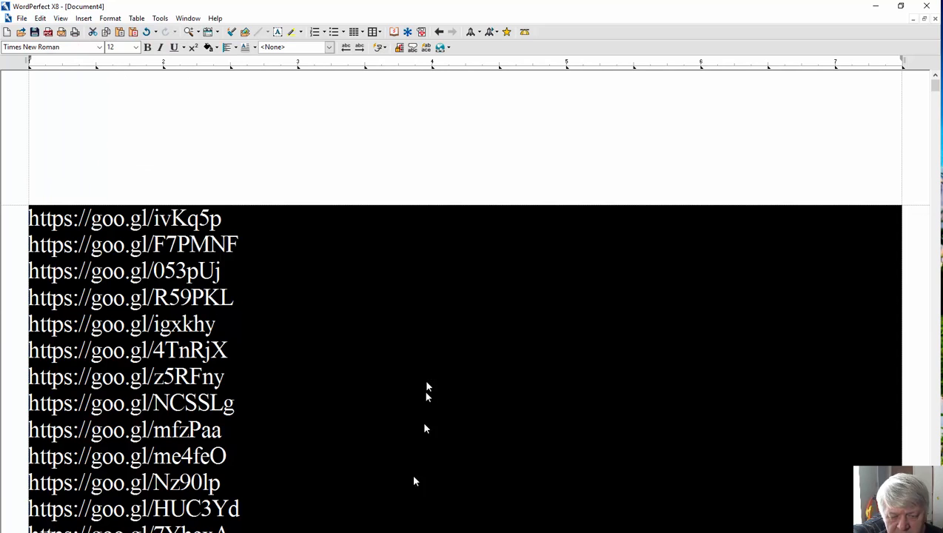
Switch to the spreadsheet and paste the short URLs into column A starting at cell A473.
{"action": "mouse_move", "coordinate": [343, 532]}
{"action": "left_click", "coordinate": [342, 511]}
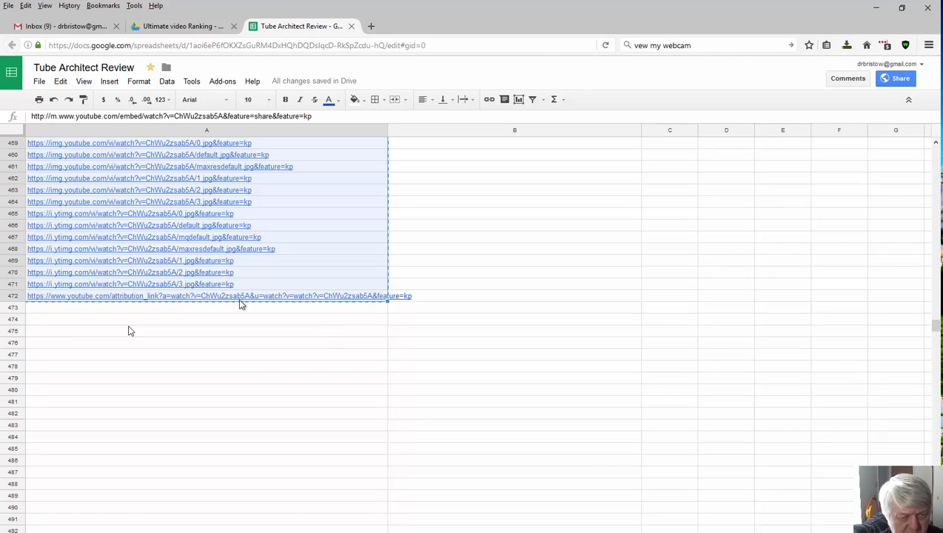
{"action": "left_click", "coordinate": [32, 311]}
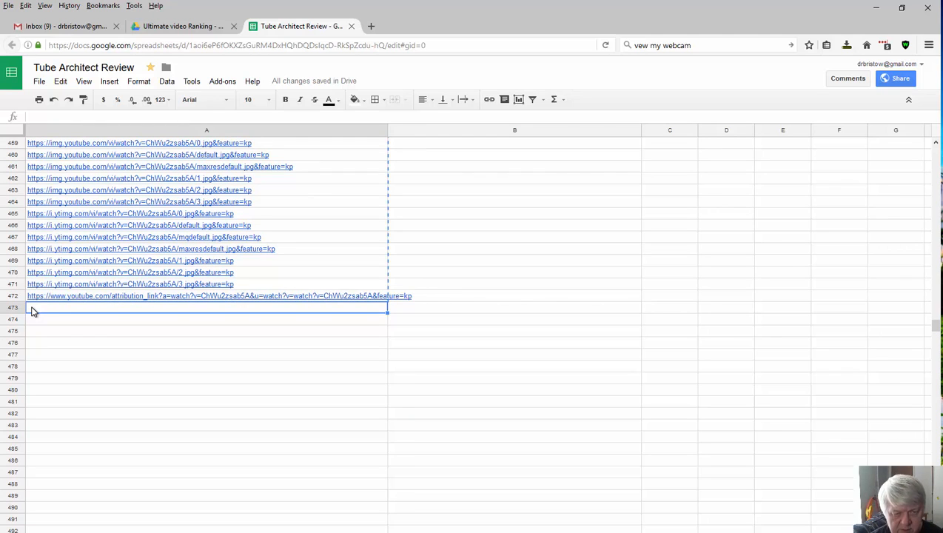
{"action": "key", "text": "ctrl+v"}
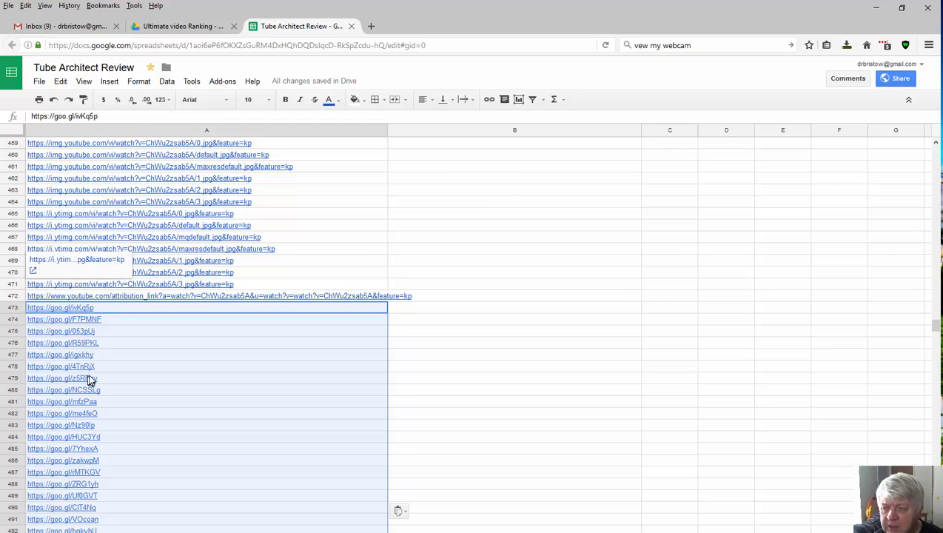
Select cell B1 in the spreadsheet, and copy the title "Tube Architect Review" from Link List.wpd in WordPerfect.
{"action": "left_click", "coordinate": [937, 154]}
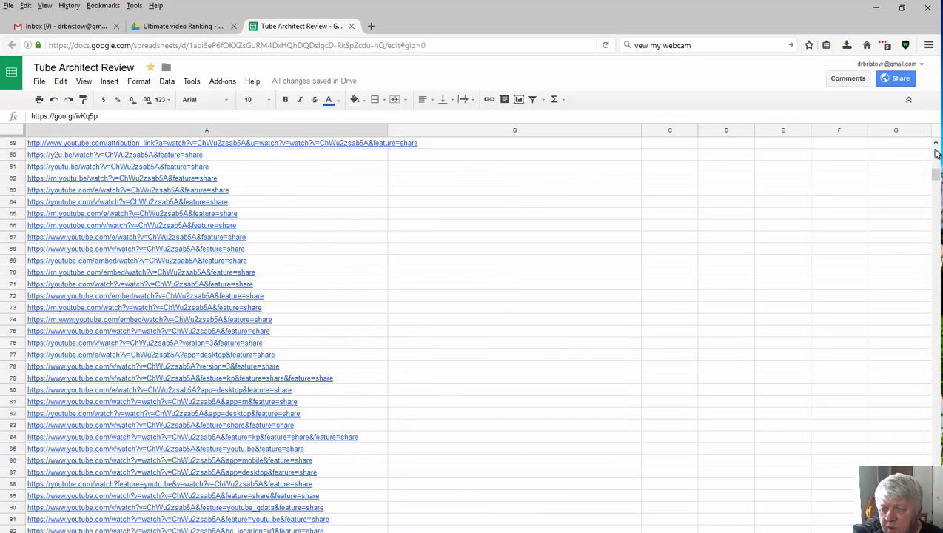
{"action": "left_click", "coordinate": [440, 149]}
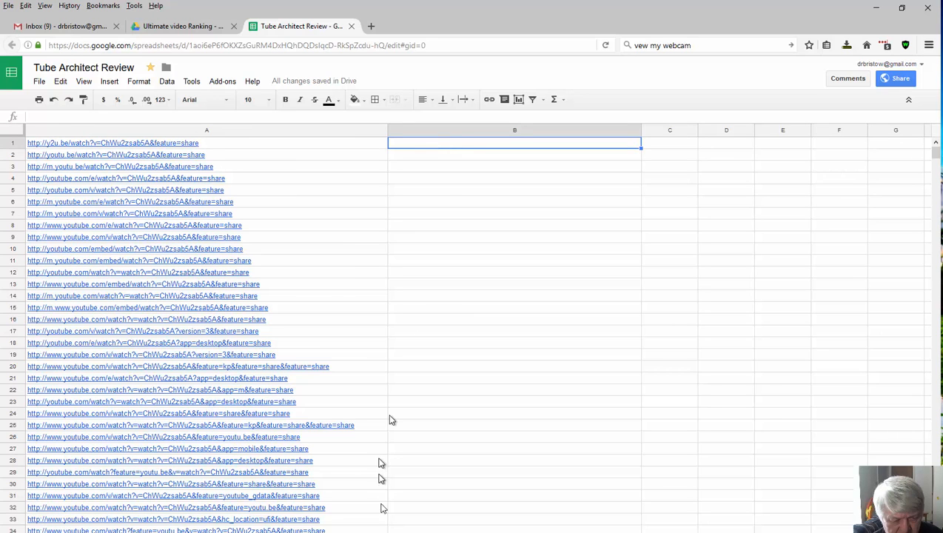
{"action": "key", "text": "alt+Tab"}
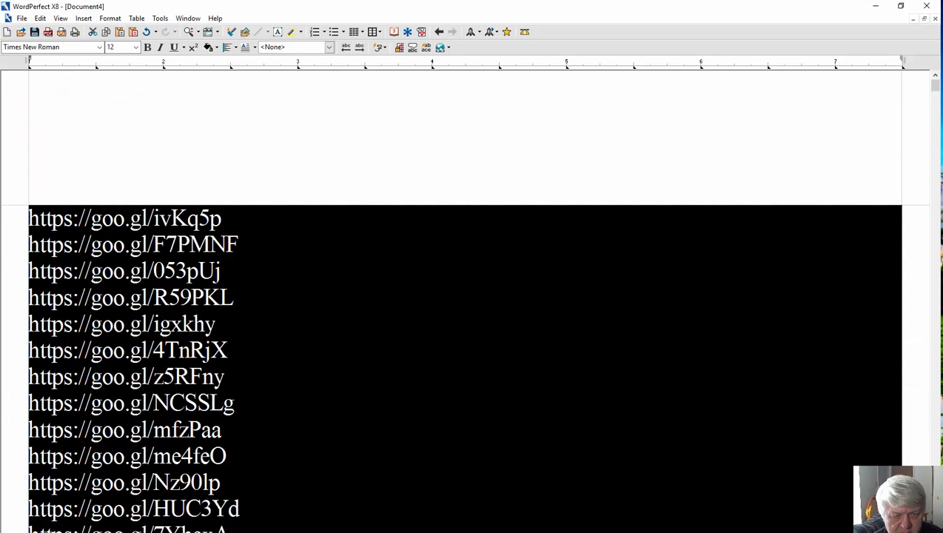
{"action": "key", "text": "ctrl+F6"}
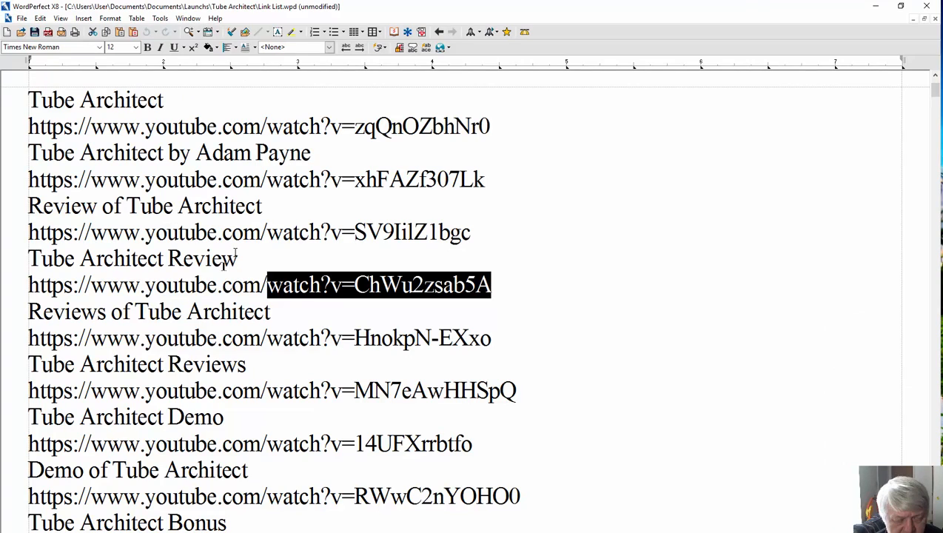
{"action": "left_click_drag", "start_coordinate": [235, 259], "coordinate": [28, 259]}
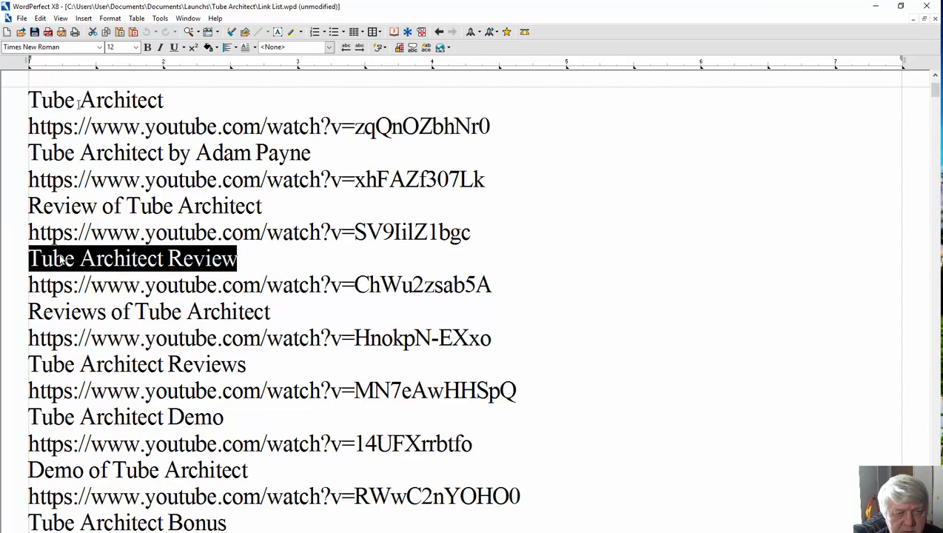
{"action": "left_click", "coordinate": [104, 33]}
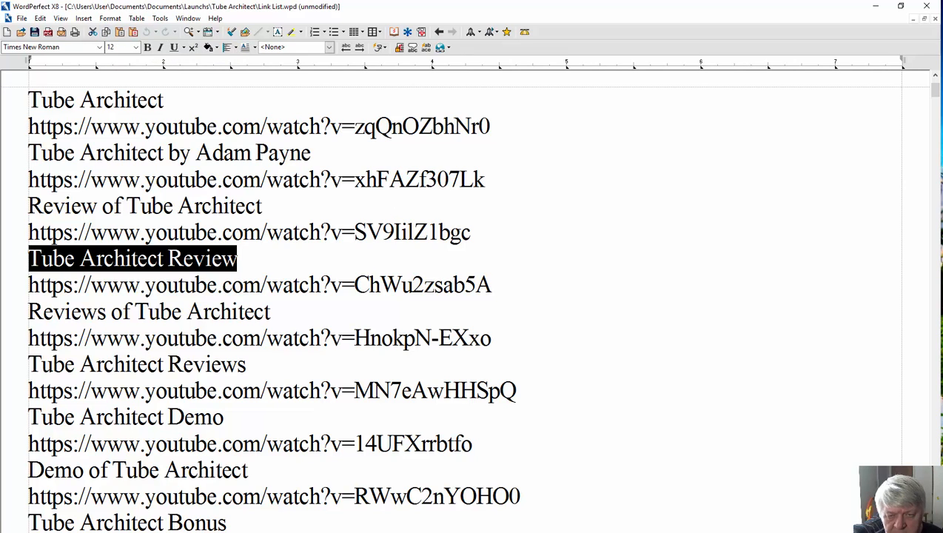
Switch to the spreadsheet and paste the title "Tube Architect Review" into cell B1.
{"action": "left_click", "coordinate": [342, 491]}
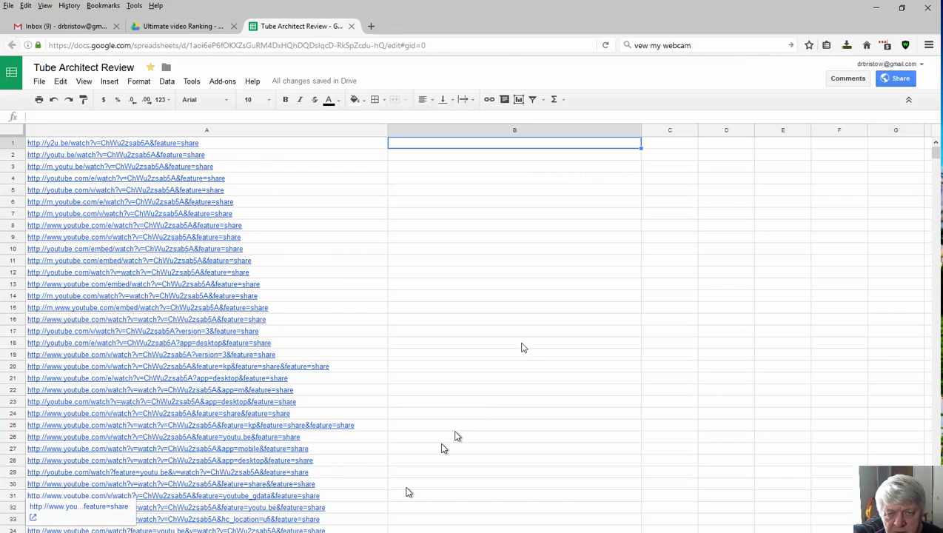
{"action": "right_click", "coordinate": [426, 143]}
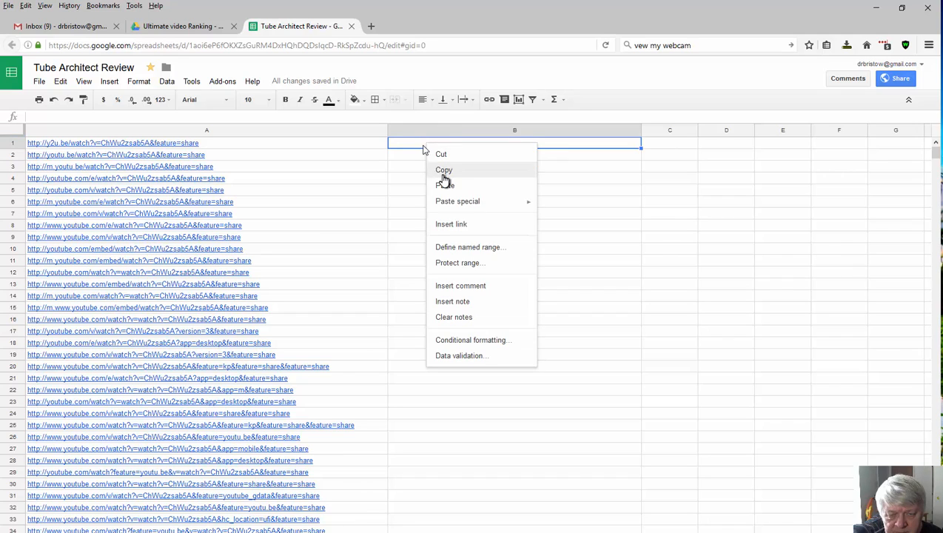
{"action": "left_click", "coordinate": [422, 146]}
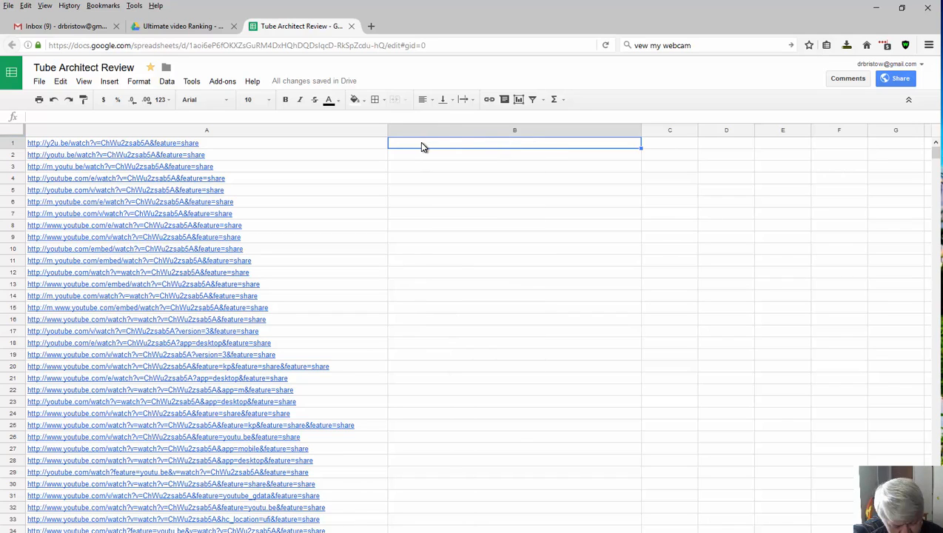
{"action": "key", "text": "ctrl+v"}
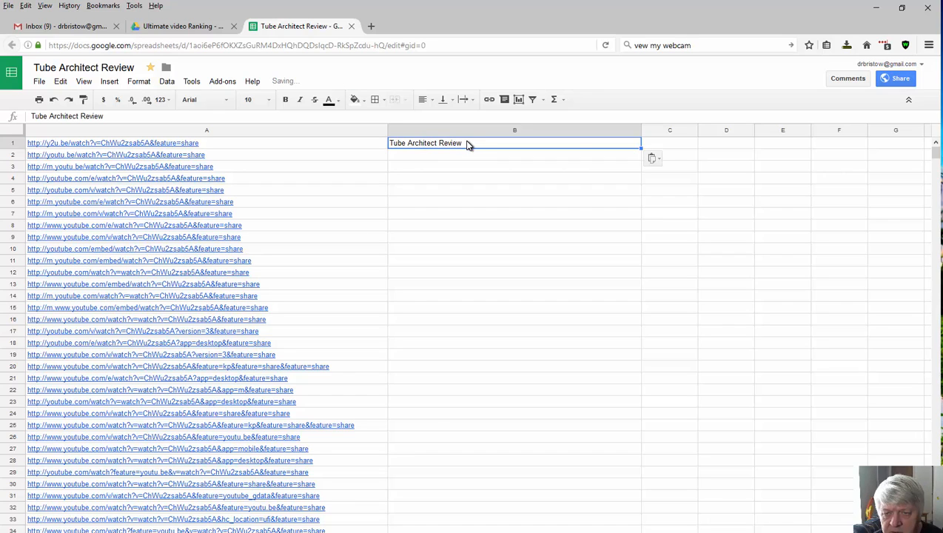
{"action": "left_click", "coordinate": [669, 146]}
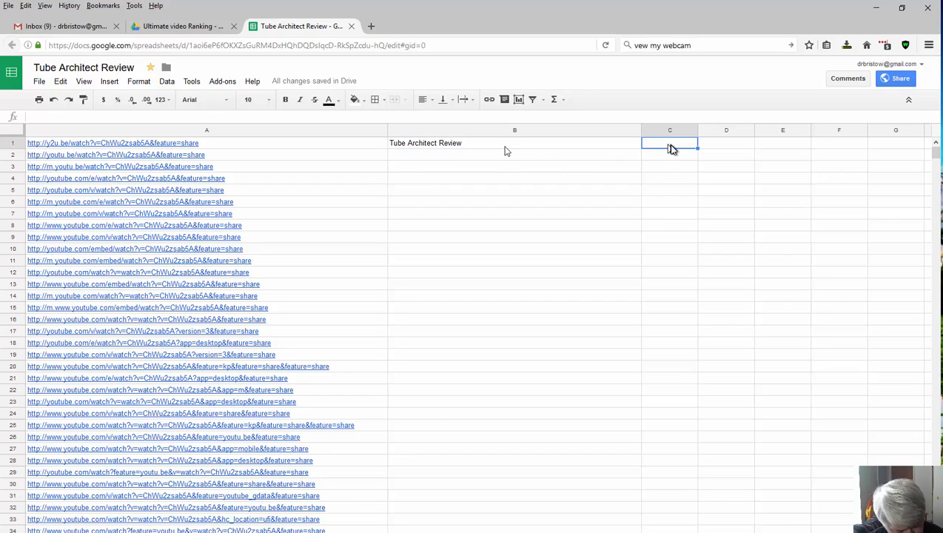
Copy the title in cell B1 and paste it into cells B2 through B928, alongside every URL in column A.
{"action": "left_click", "coordinate": [504, 148]}
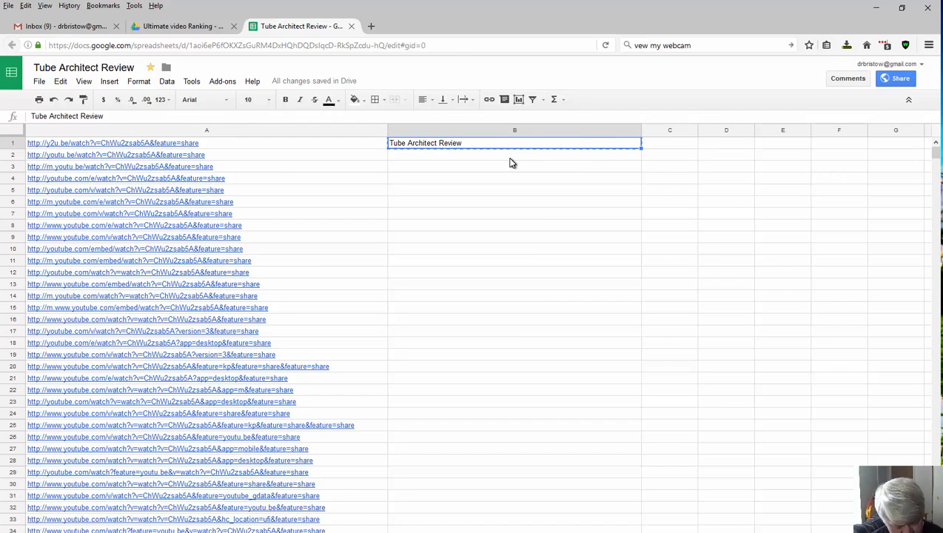
{"action": "left_click", "coordinate": [509, 158]}
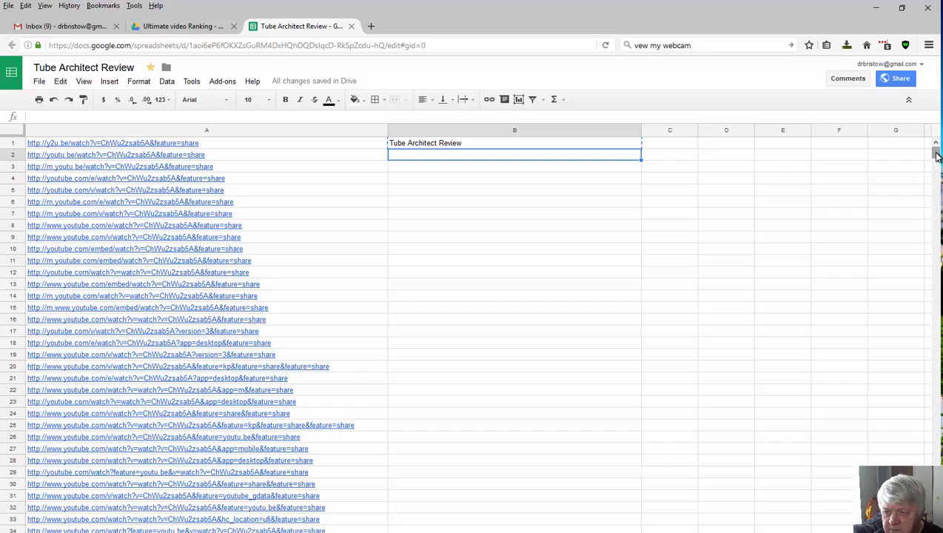
{"action": "left_click_drag", "start_coordinate": [936, 156], "coordinate": [936, 490]}
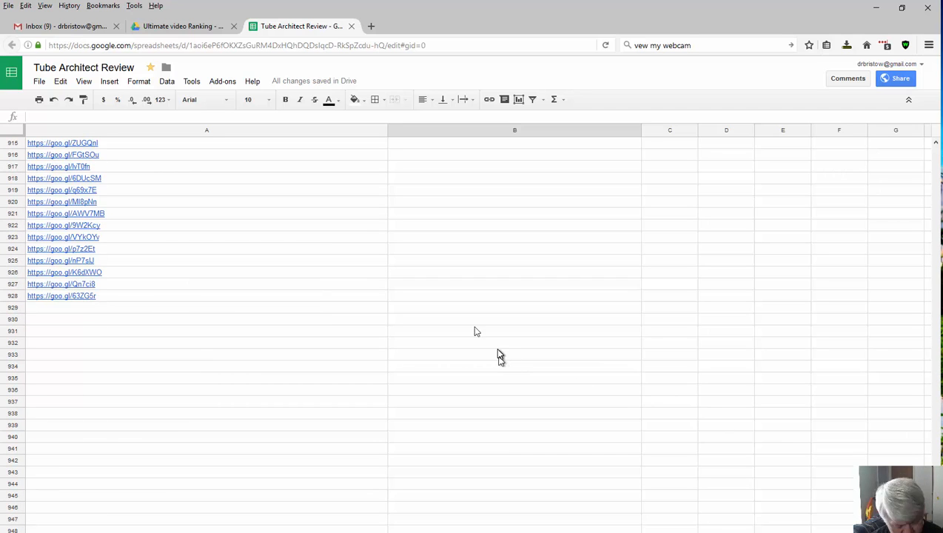
{"action": "left_click", "coordinate": [445, 296], "text": "shift"}
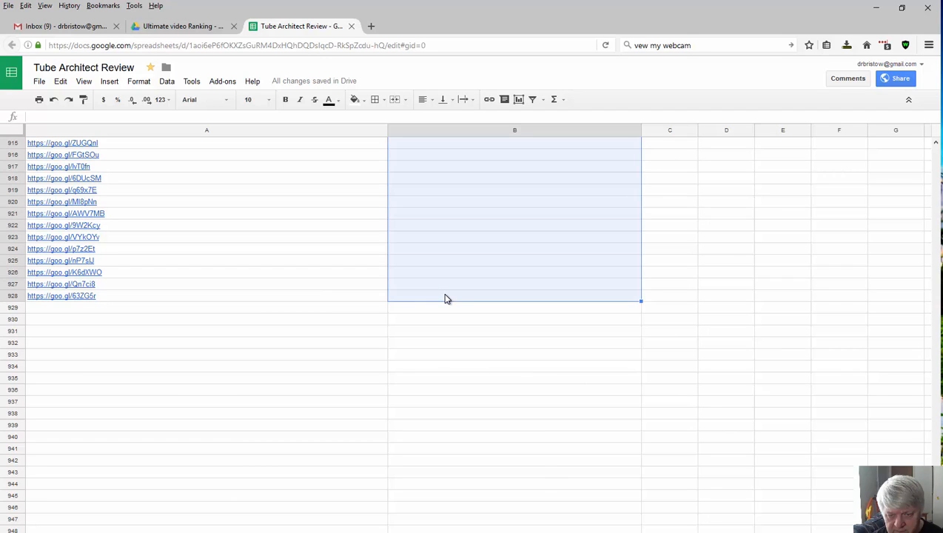
{"action": "key", "text": "ctrl+v"}
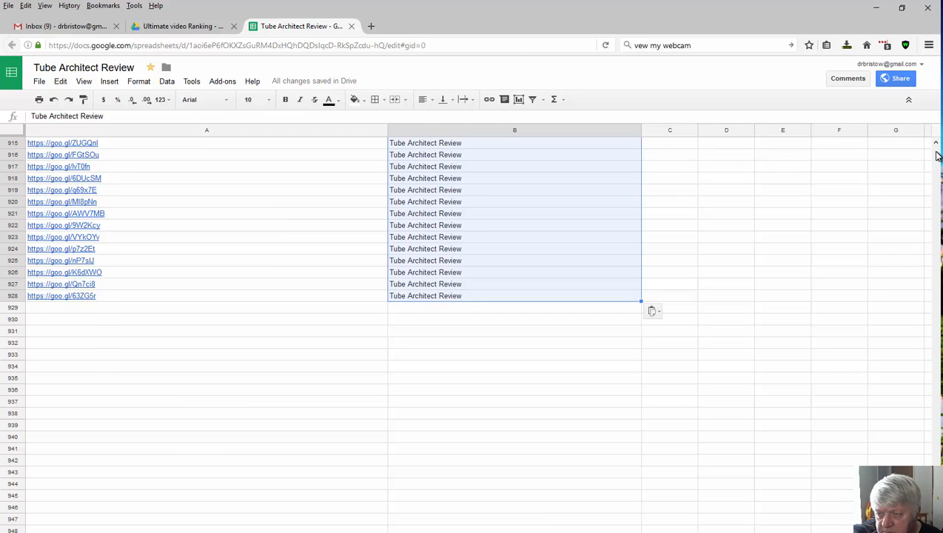
{"action": "scroll", "coordinate": [937, 156], "scroll_direction": "up", "scroll_amount": 20}
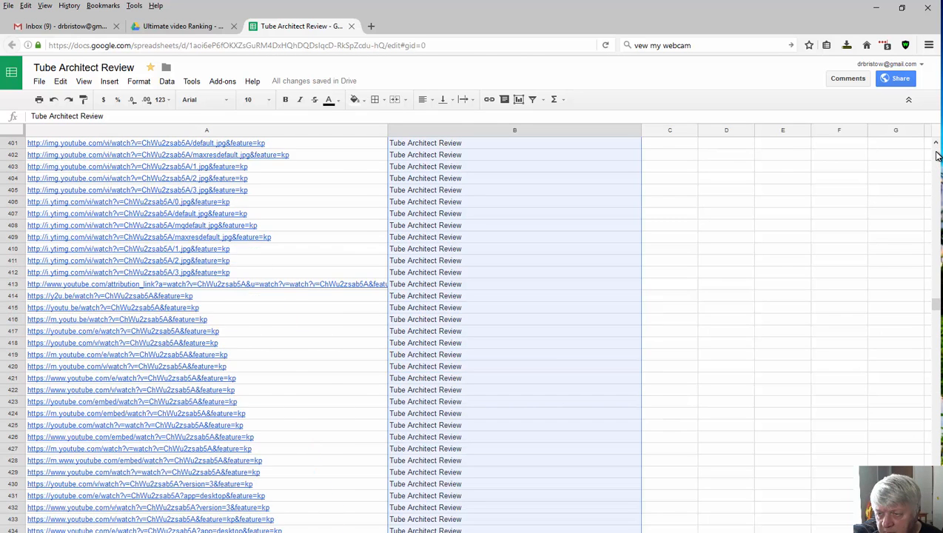
{"action": "scroll", "coordinate": [937, 155], "scroll_direction": "up", "scroll_amount": 20}
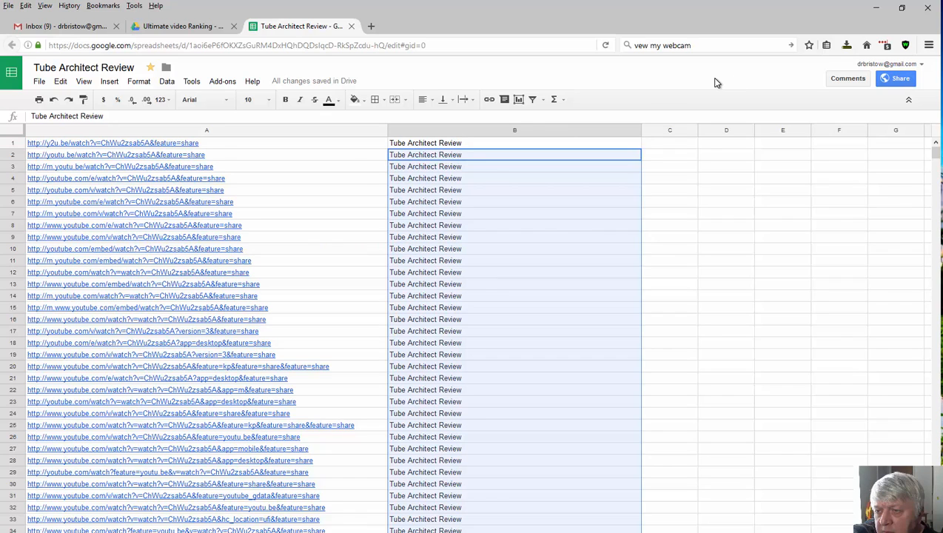
Start a comment on cell B2, and copy the whole list of "Tube Architect Review" titles and links from Document3 in WordPerfect.
{"action": "left_click", "coordinate": [849, 80]}
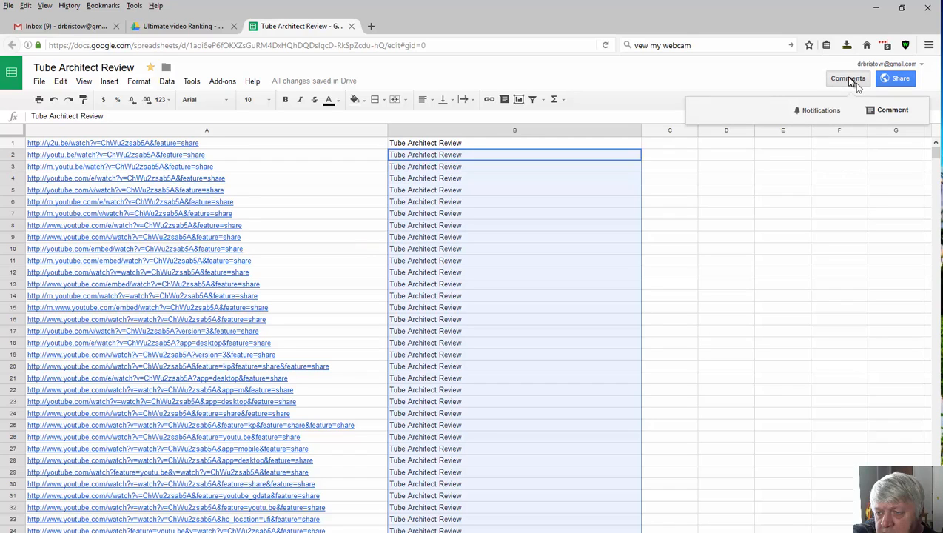
{"action": "left_click", "coordinate": [893, 111]}
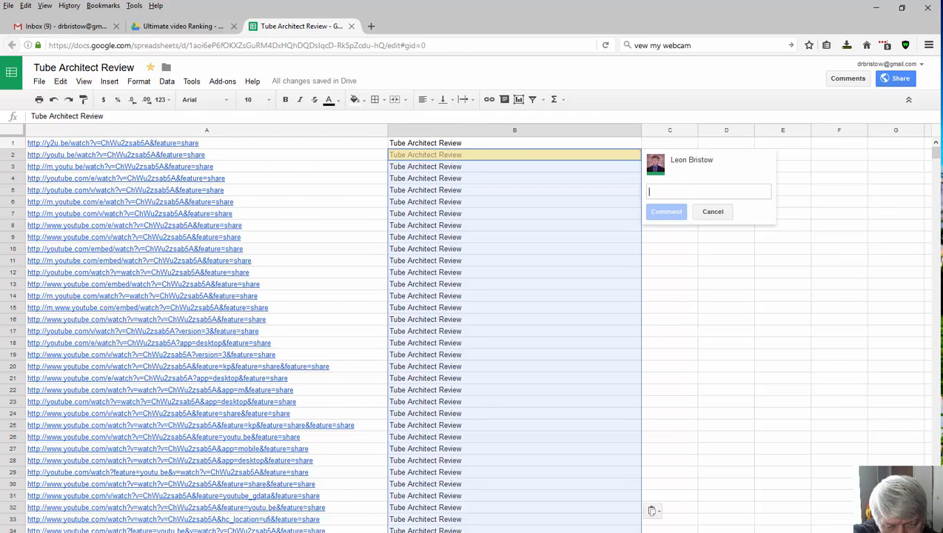
{"action": "left_click", "coordinate": [397, 511]}
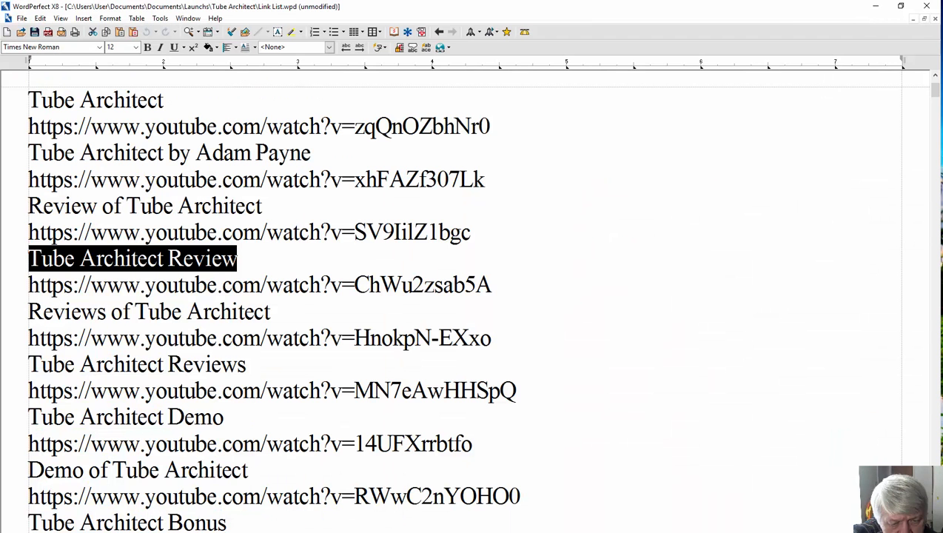
{"action": "left_click", "coordinate": [308, 531]}
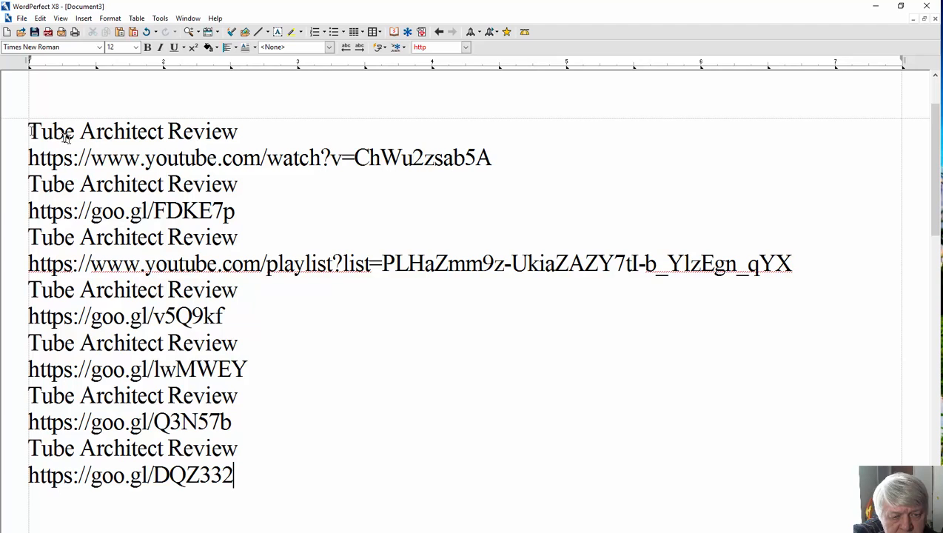
{"action": "left_click_drag", "start_coordinate": [30, 131], "coordinate": [236, 400]}
{"action": "left_click_drag", "start_coordinate": [240, 469], "coordinate": [240, 474]}
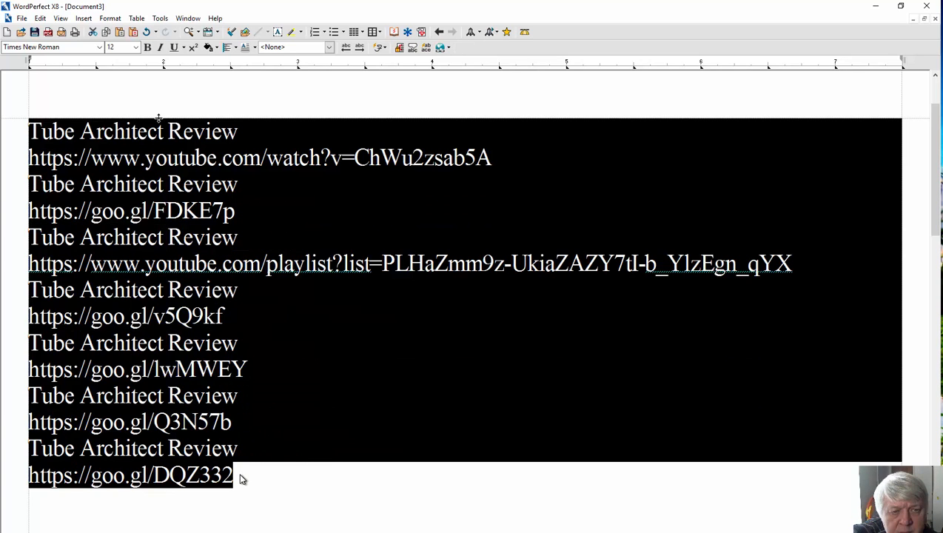
{"action": "left_click", "coordinate": [106, 33]}
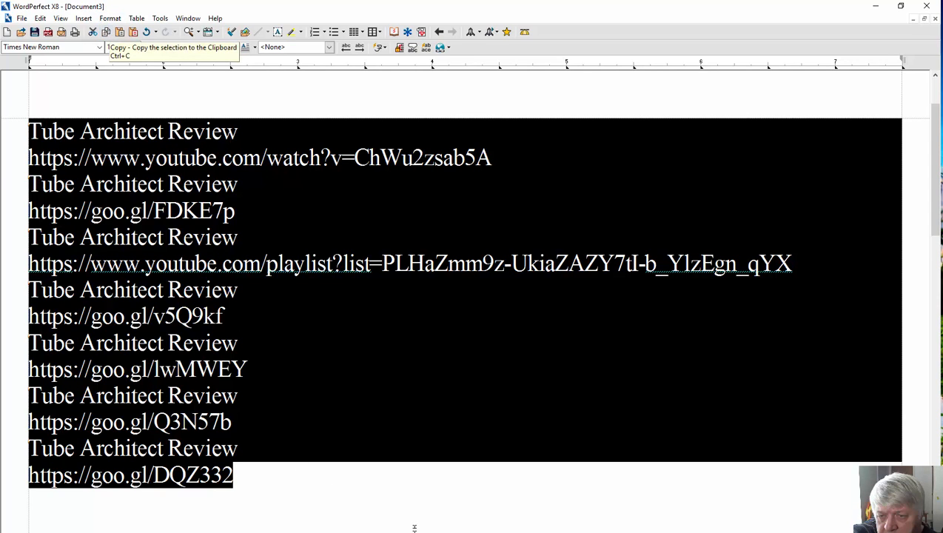
Return to the spreadsheet and paste the copied titles and links into the new comment on cell B2.
{"action": "left_click", "coordinate": [343, 530]}
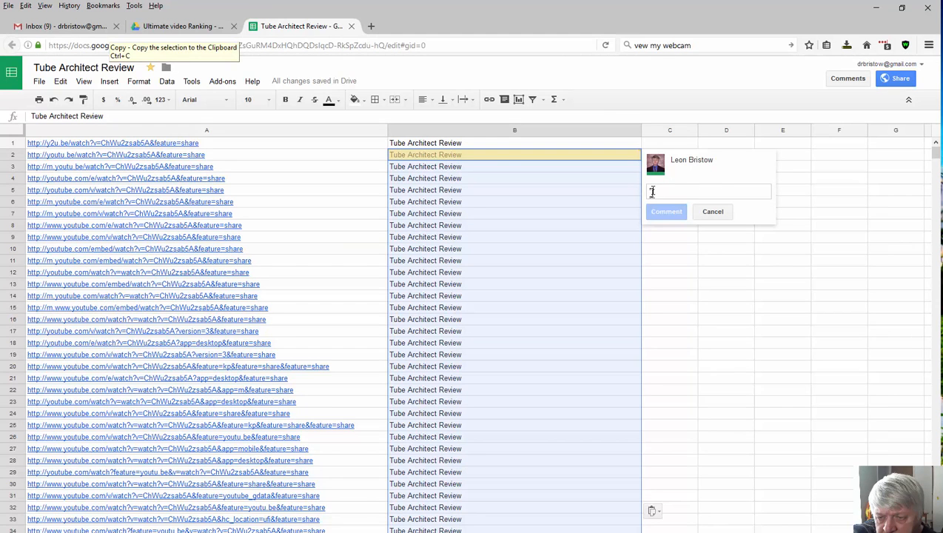
{"action": "right_click", "coordinate": [652, 191]}
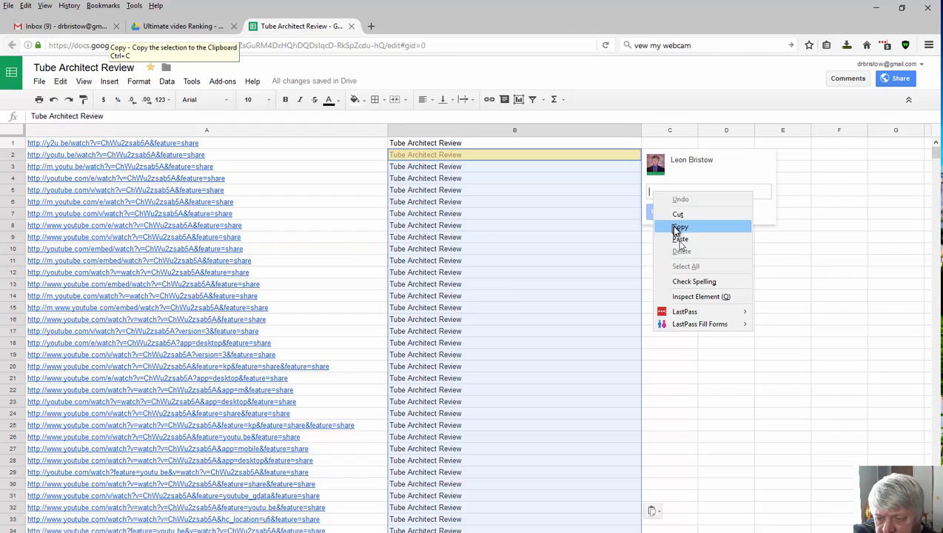
{"action": "left_click", "coordinate": [679, 241]}
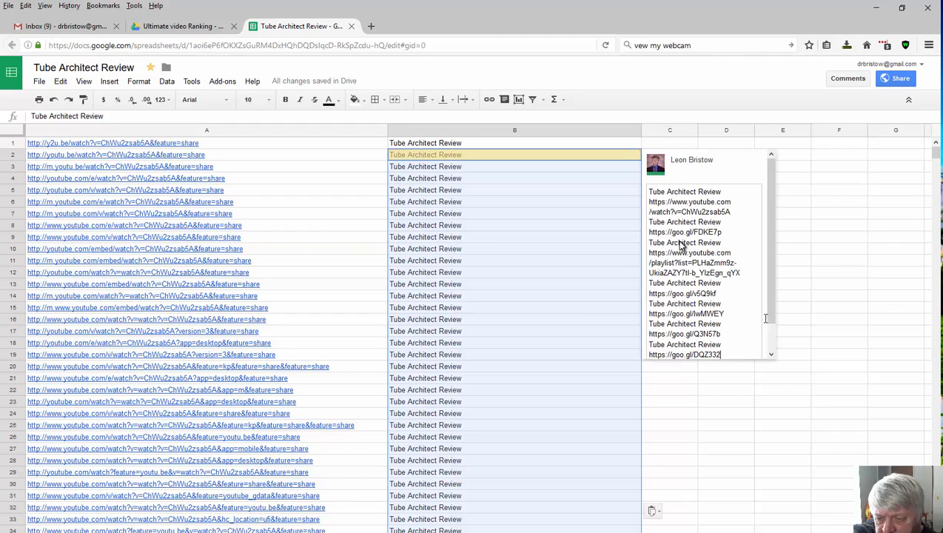
{"action": "left_click", "coordinate": [772, 356]}
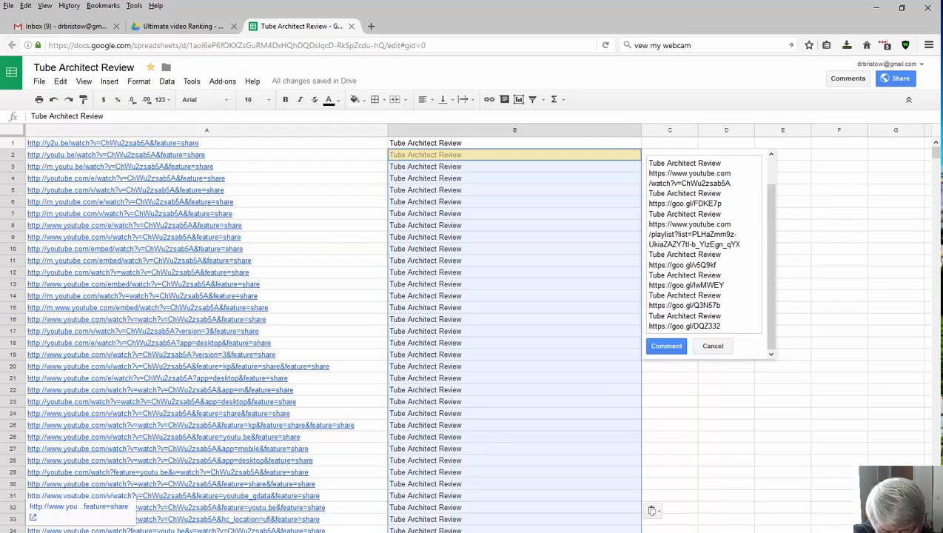
Switch to Document2 in WordPerfect, and select and copy the full list of Tube Architect keyword titles.
{"action": "mouse_move", "coordinate": [289, 532]}
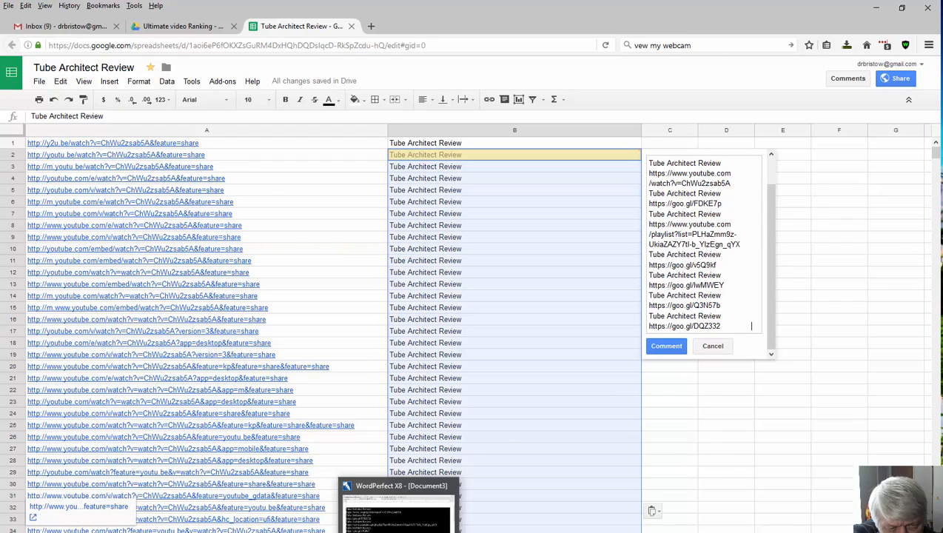
{"action": "left_click", "coordinate": [400, 519]}
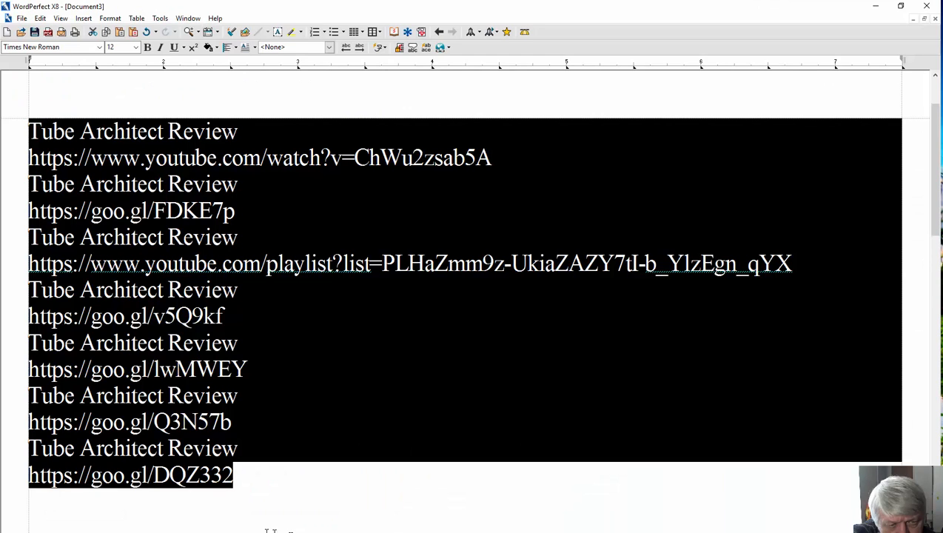
{"action": "left_click", "coordinate": [270, 530]}
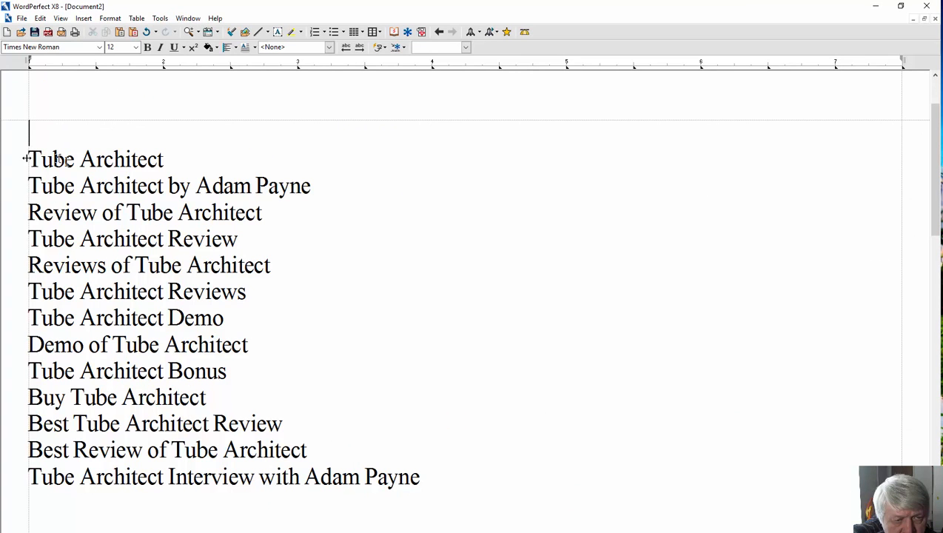
{"action": "left_click_drag", "start_coordinate": [28, 159], "coordinate": [421, 478]}
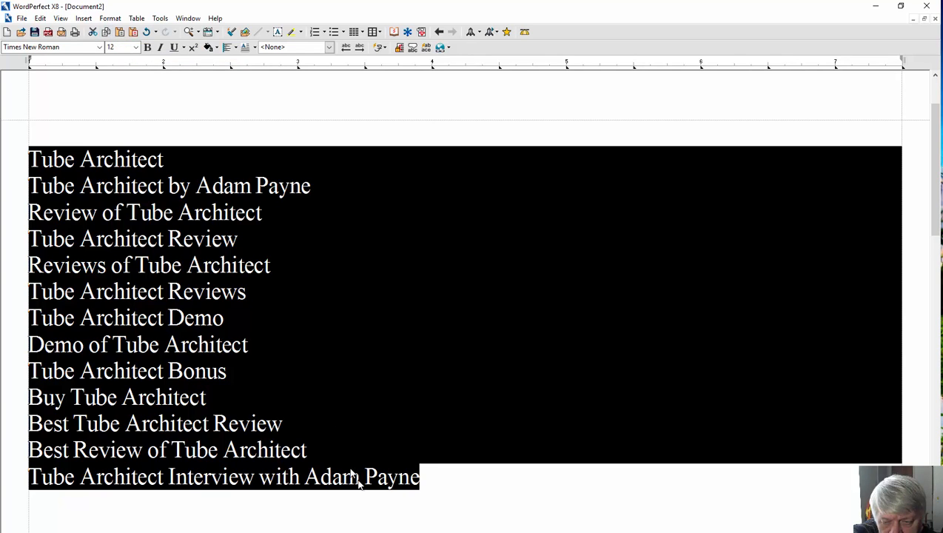
Back in the spreadsheet, paste the keyword titles at the end of the comment on cell B2 and post the comment.
{"action": "left_click", "coordinate": [342, 530]}
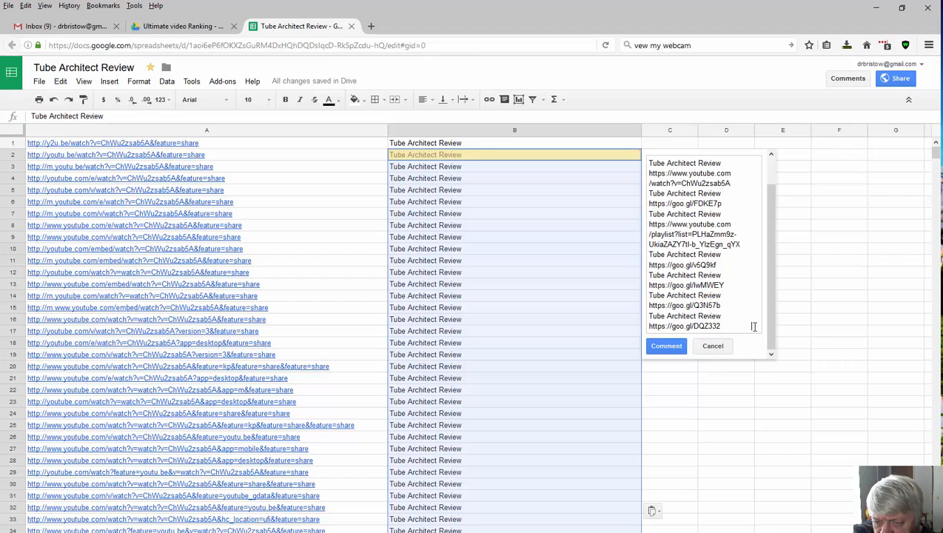
{"action": "right_click", "coordinate": [755, 327]}
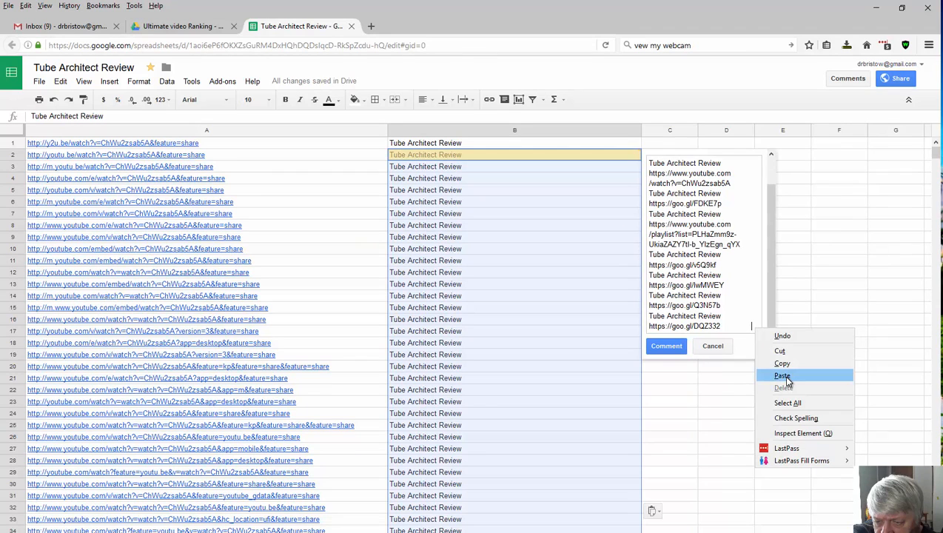
{"action": "left_click", "coordinate": [785, 375]}
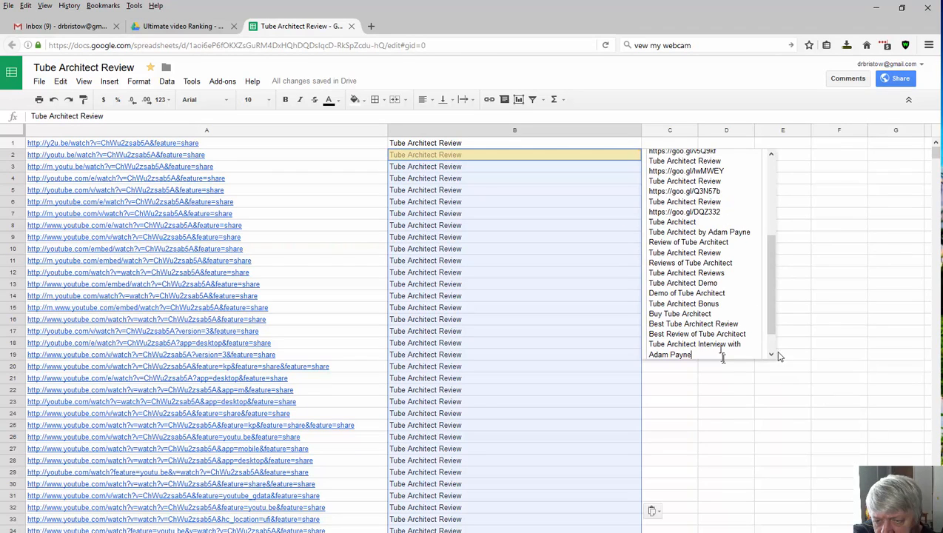
{"action": "left_click", "coordinate": [773, 358]}
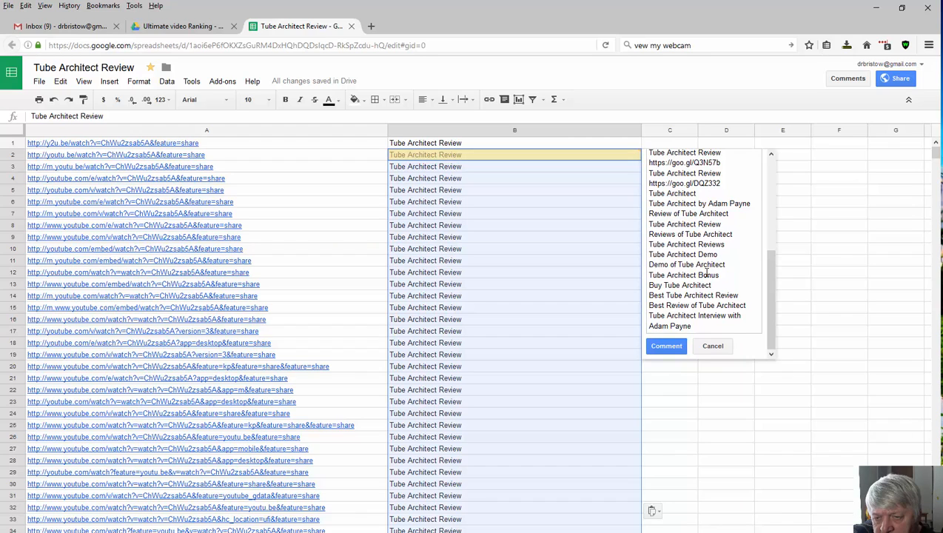
{"action": "left_click", "coordinate": [671, 346]}
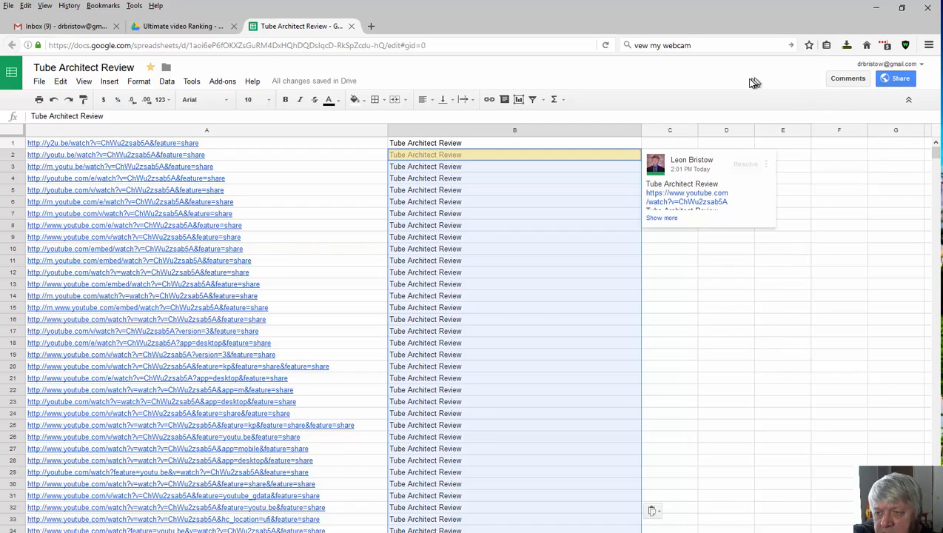
Open the spreadsheet's advanced sharing settings and copy the link to share.
{"action": "left_click", "coordinate": [900, 79]}
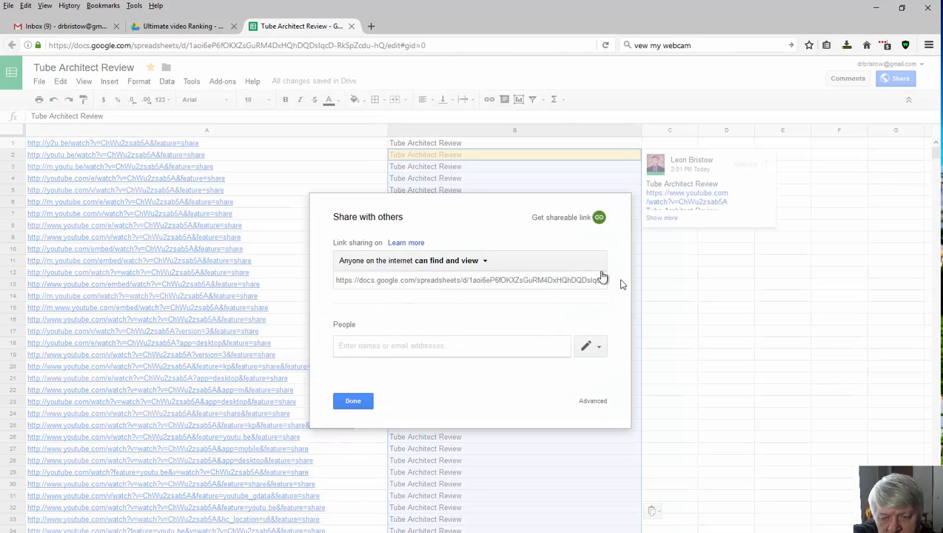
{"action": "left_click", "coordinate": [595, 403]}
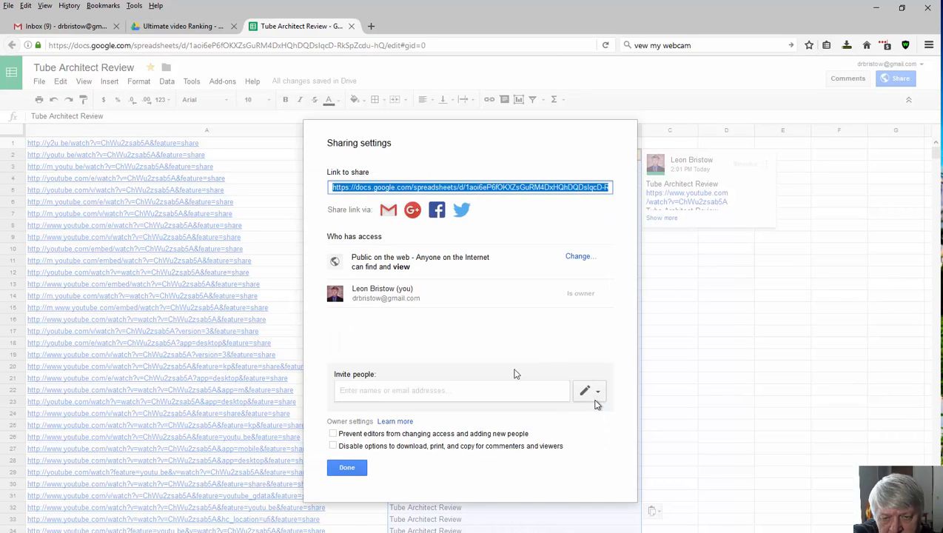
{"action": "right_click", "coordinate": [455, 188]}
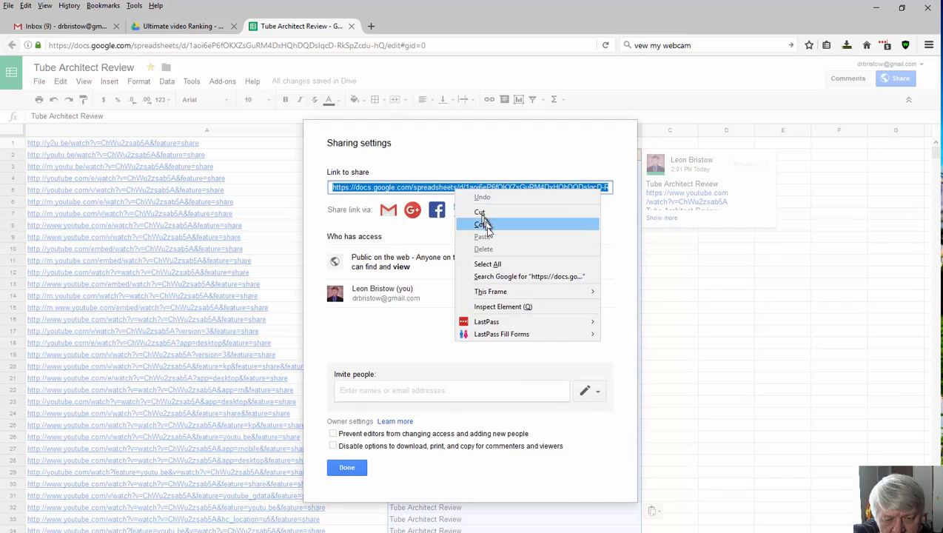
{"action": "left_click", "coordinate": [485, 224]}
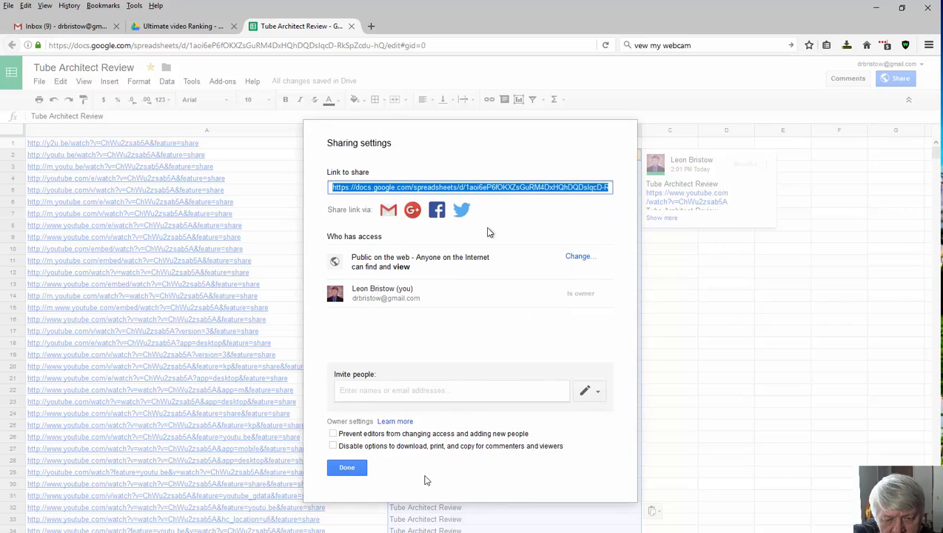
Prevent editors from changing access and adding people, disable download, print and copy for commenters and viewers, and save the sharing changes.
{"action": "left_click", "coordinate": [333, 433]}
{"action": "left_click", "coordinate": [333, 422]}
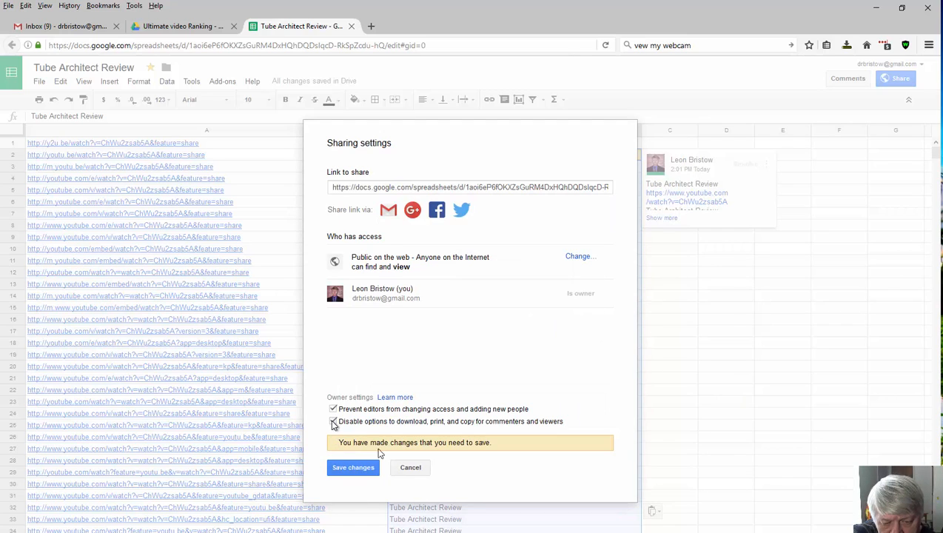
{"action": "left_click", "coordinate": [353, 468]}
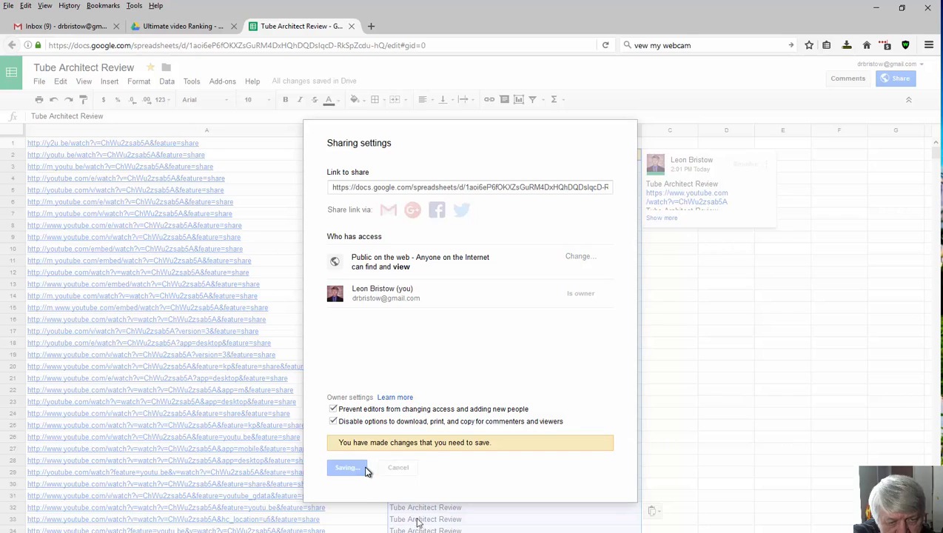
Switch to Document2 in WordPerfect, paste the share link on a new line under "Tube Architect Review", and add an empty line below it.
{"action": "left_click", "coordinate": [400, 511]}
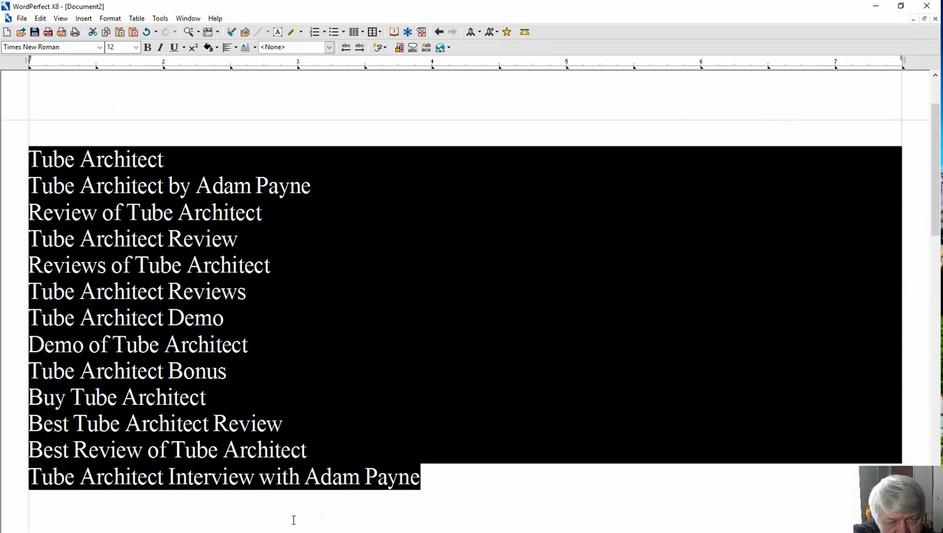
{"action": "left_click", "coordinate": [242, 235]}
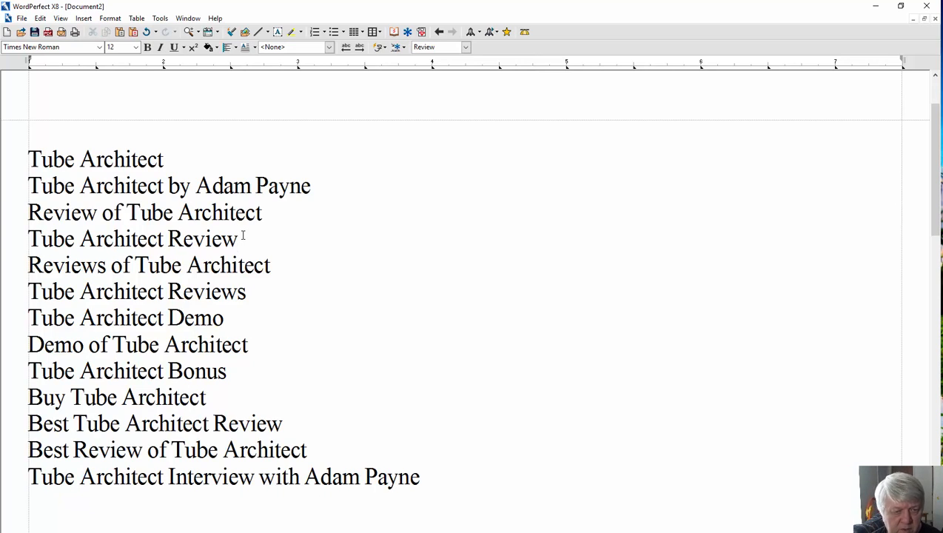
{"action": "key", "text": "Return"}
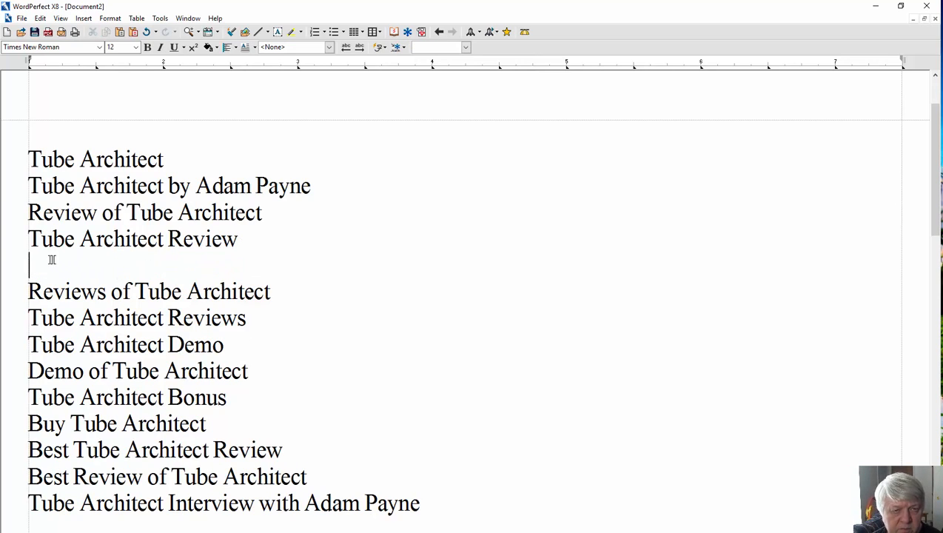
{"action": "left_click", "coordinate": [119, 32]}
{"action": "left_click", "coordinate": [31, 317]}
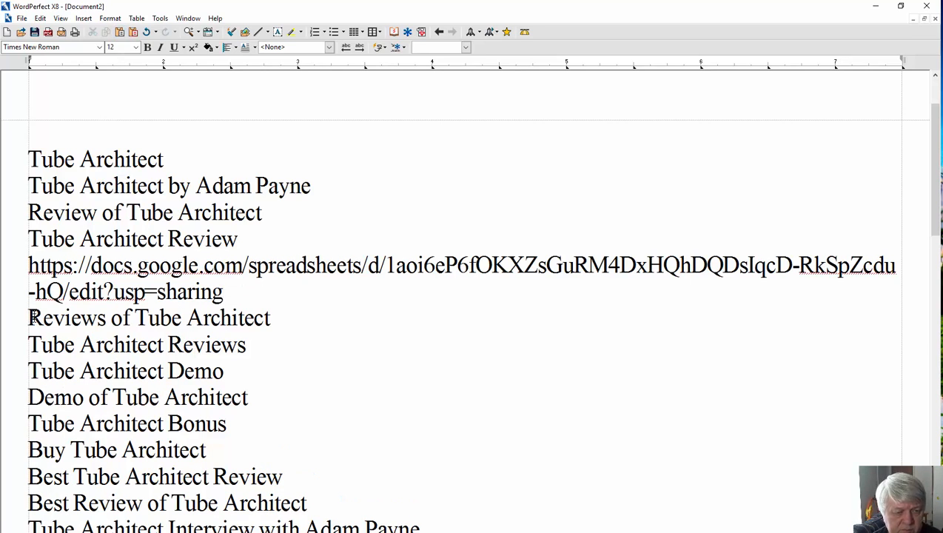
{"action": "key", "text": "Return"}
{"action": "left_click", "coordinate": [33, 312]}
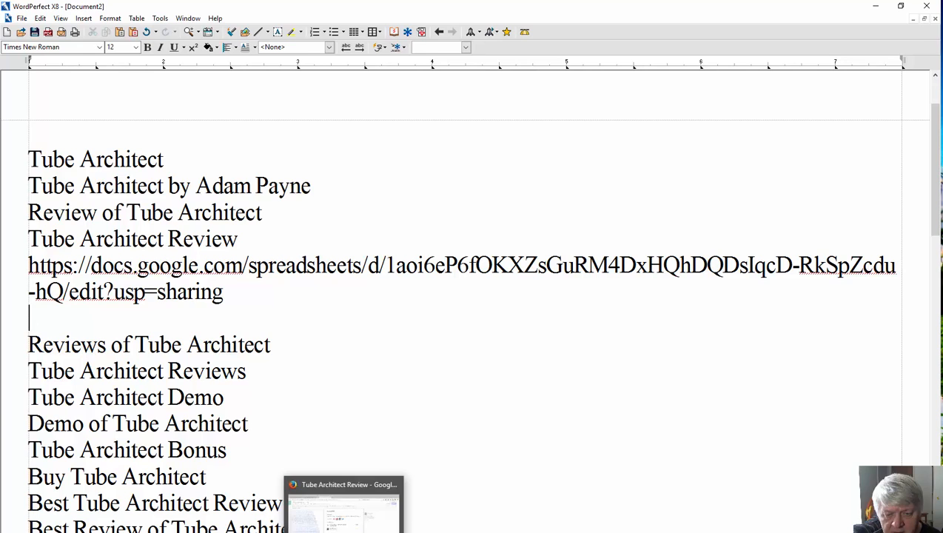
Return to the spreadsheet, close its sharing settings, and publish the entire document to the web as a web page.
{"action": "left_click", "coordinate": [343, 511]}
{"action": "left_click", "coordinate": [362, 467]}
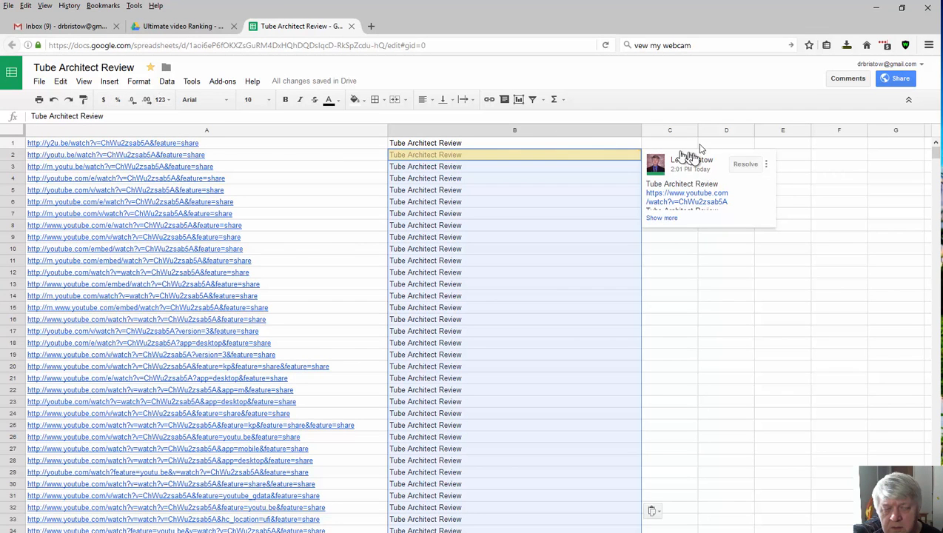
{"action": "left_click", "coordinate": [688, 147]}
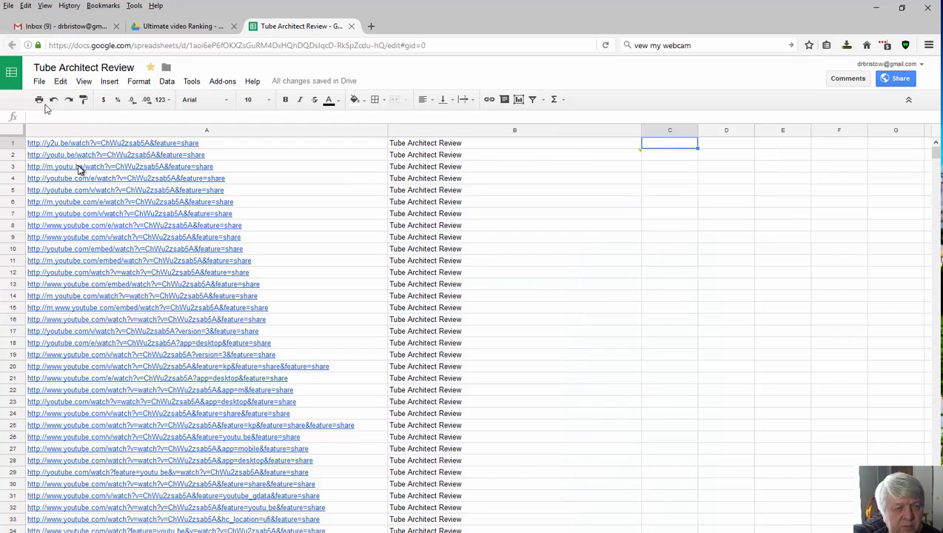
{"action": "left_click", "coordinate": [39, 83]}
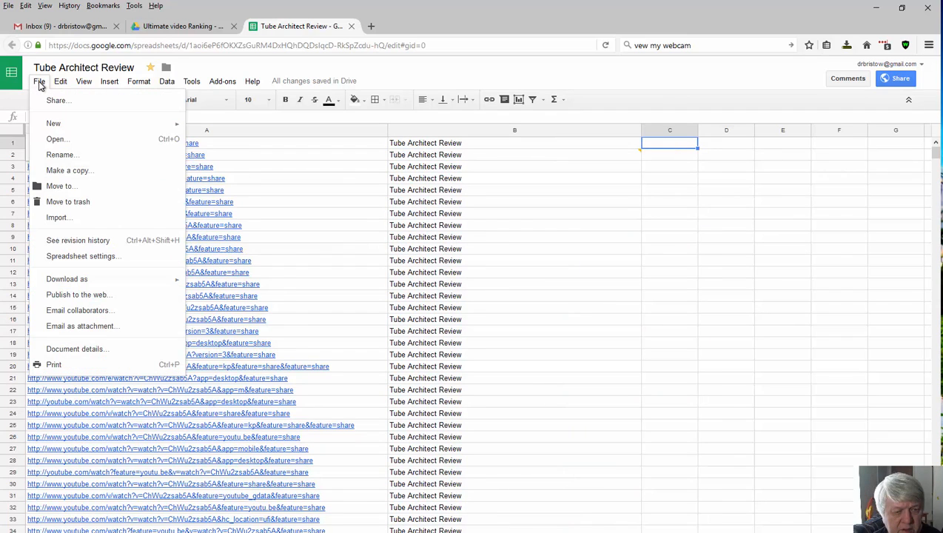
{"action": "left_click", "coordinate": [79, 295]}
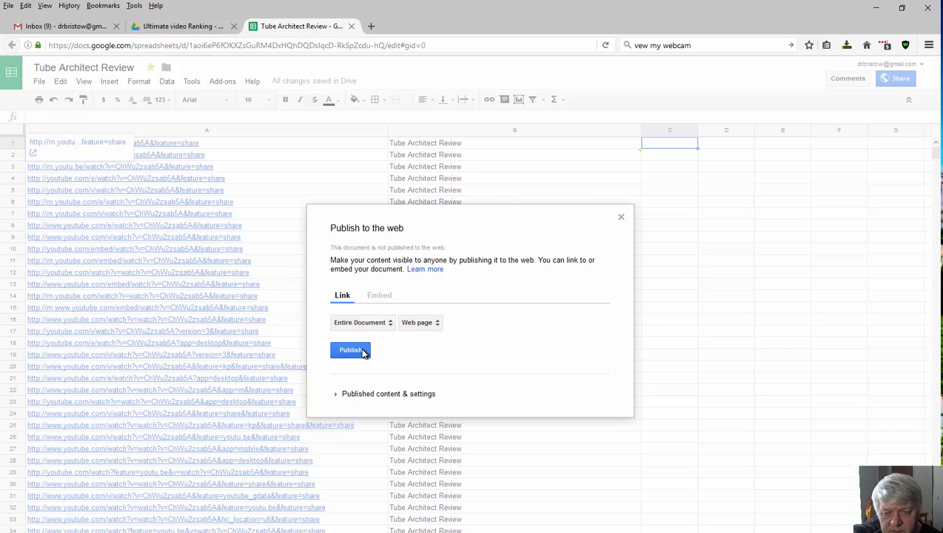
{"action": "left_click", "coordinate": [363, 354]}
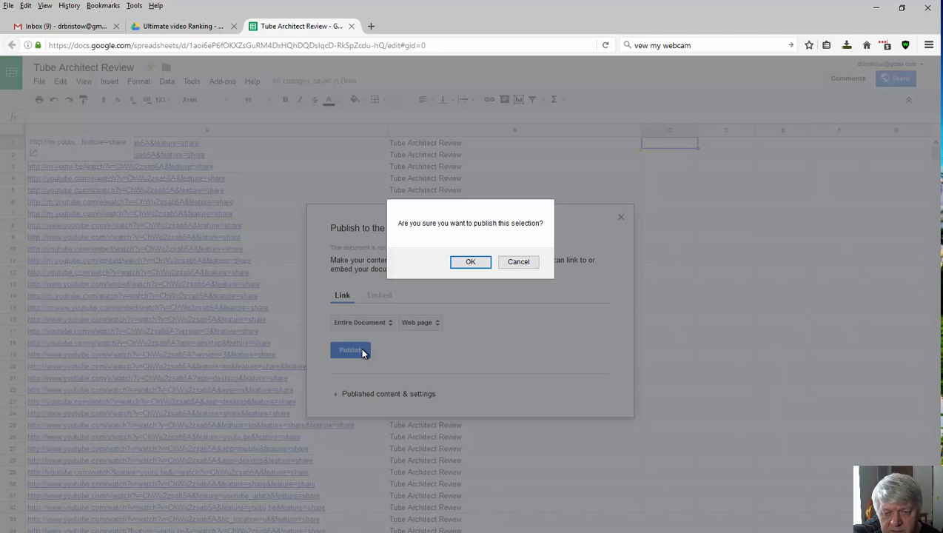
{"action": "left_click", "coordinate": [481, 263]}
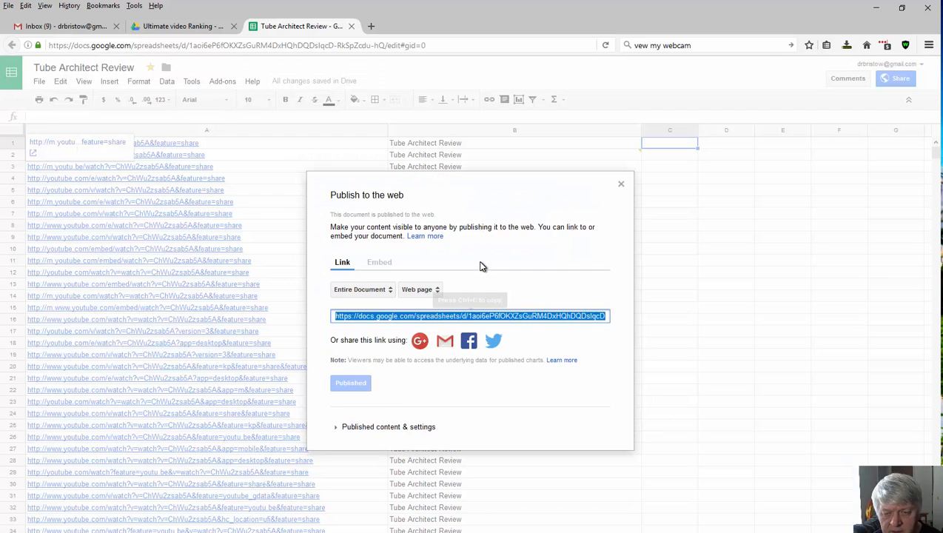
Copy the published link into WordPerfect's Document2 below the share link, then return to the spreadsheet and close the publishing dialog.
{"action": "right_click", "coordinate": [501, 317]}
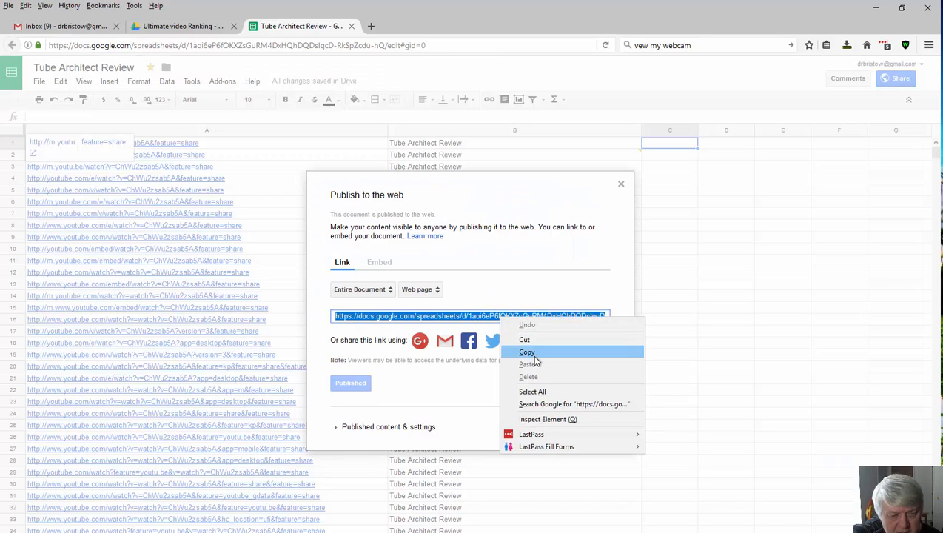
{"action": "left_click", "coordinate": [527, 353]}
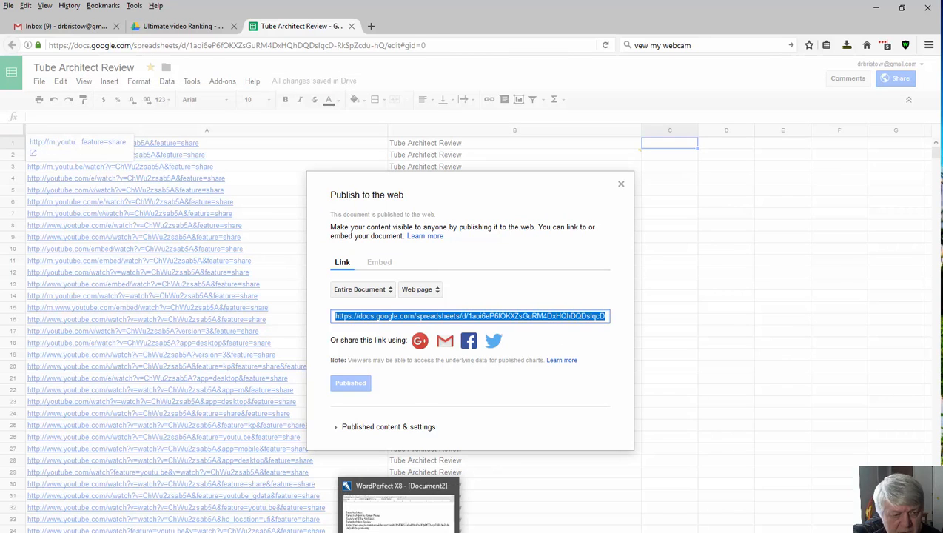
{"action": "left_click", "coordinate": [426, 511]}
{"action": "left_click", "coordinate": [44, 314]}
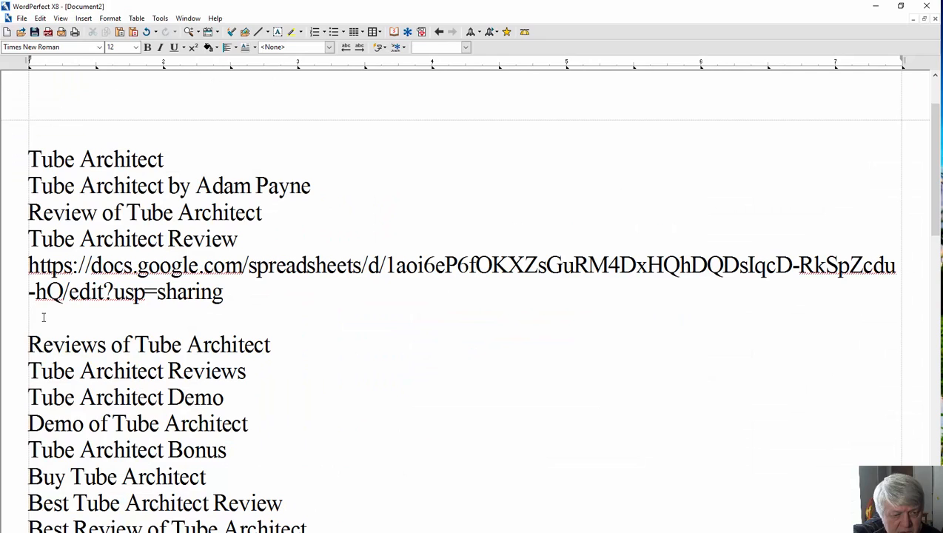
{"action": "right_click", "coordinate": [43, 314]}
{"action": "left_click", "coordinate": [71, 377]}
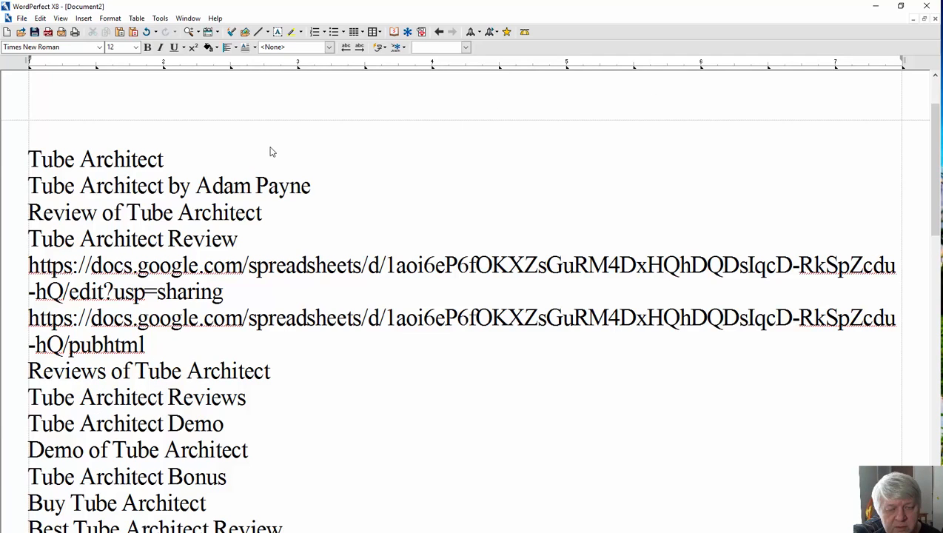
{"action": "left_click", "coordinate": [883, 9]}
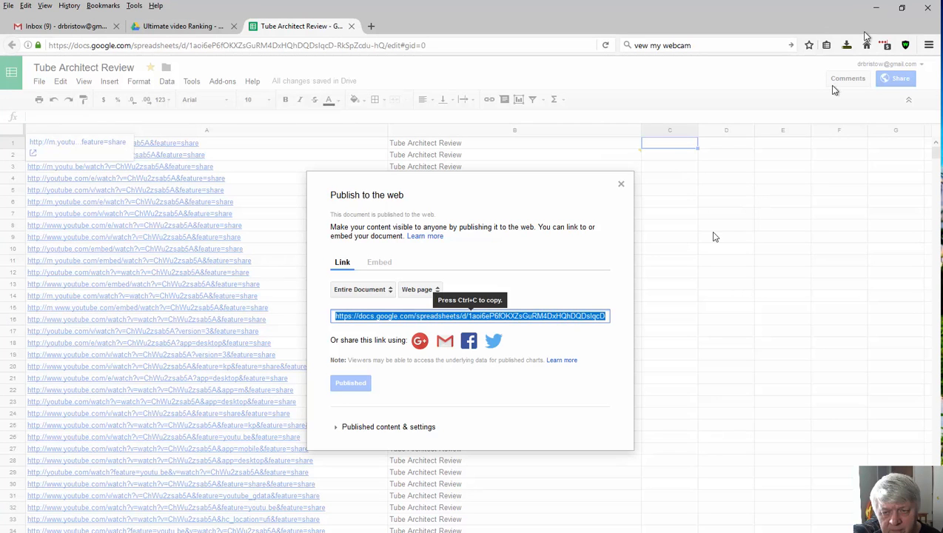
{"action": "left_click", "coordinate": [620, 185]}
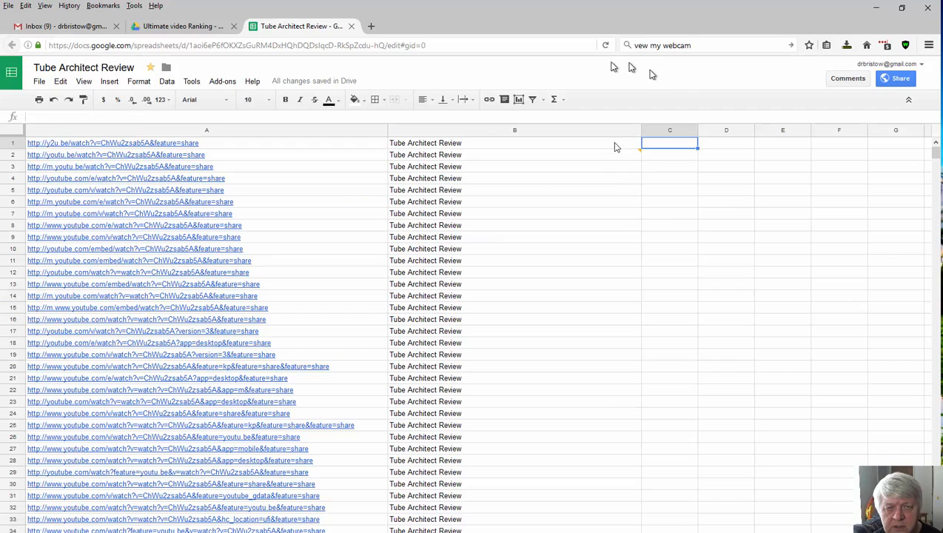